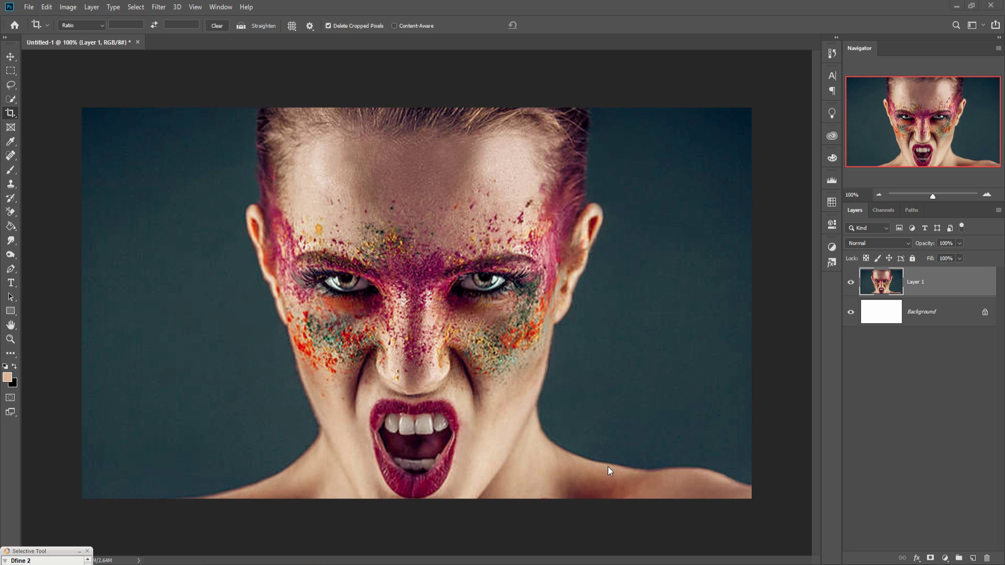
Step: Make a Layer 1 copy duplicate of the portrait and hide the original Layer 1
right_click(937, 275)
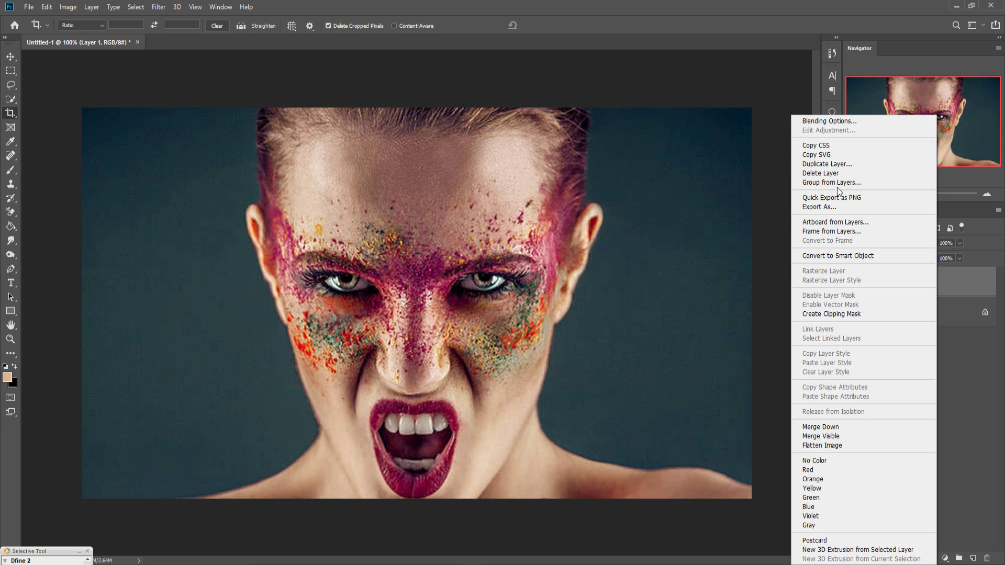
left_click(833, 164)
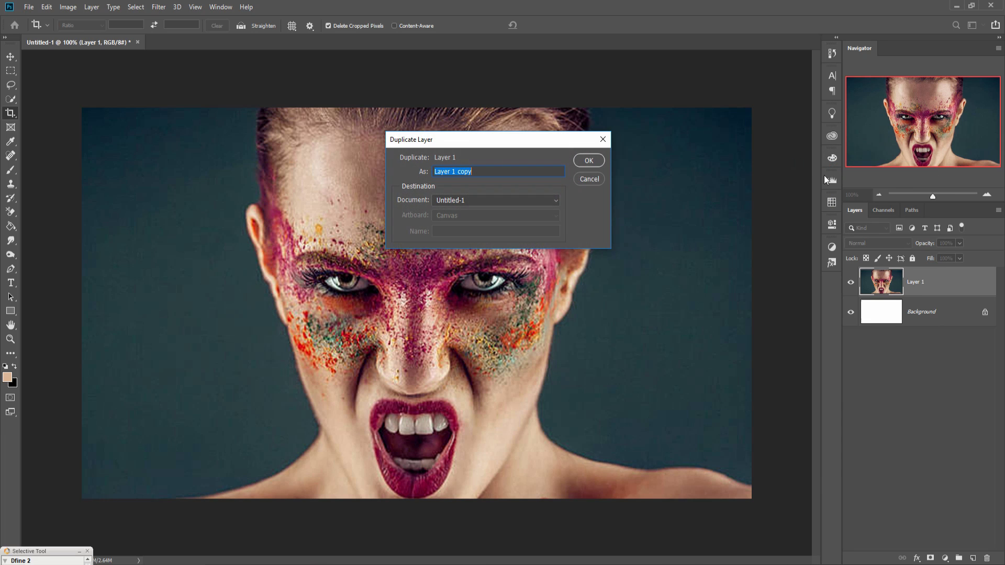
left_click(588, 159)
left_click(851, 312)
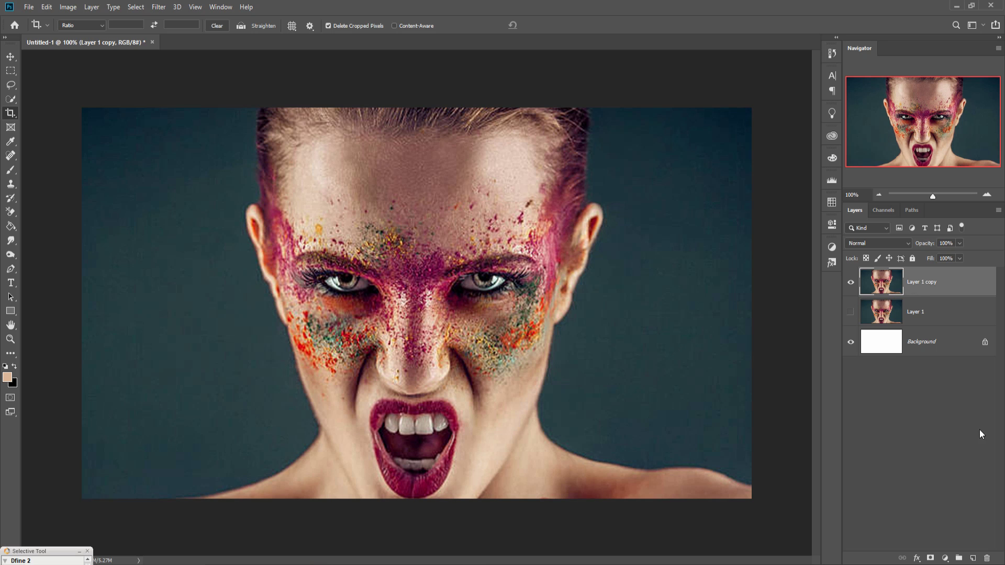
left_click(945, 559)
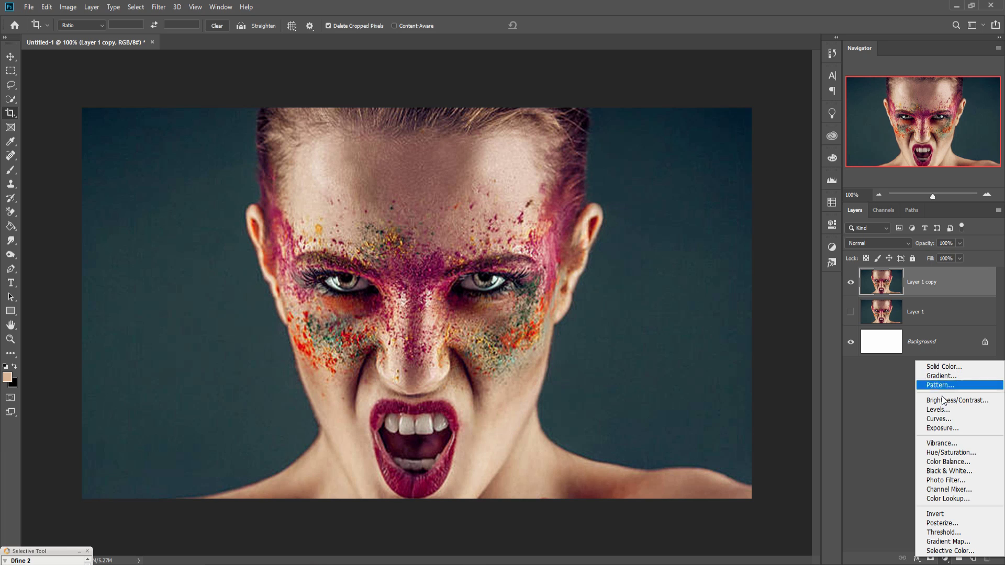
left_click(950, 452)
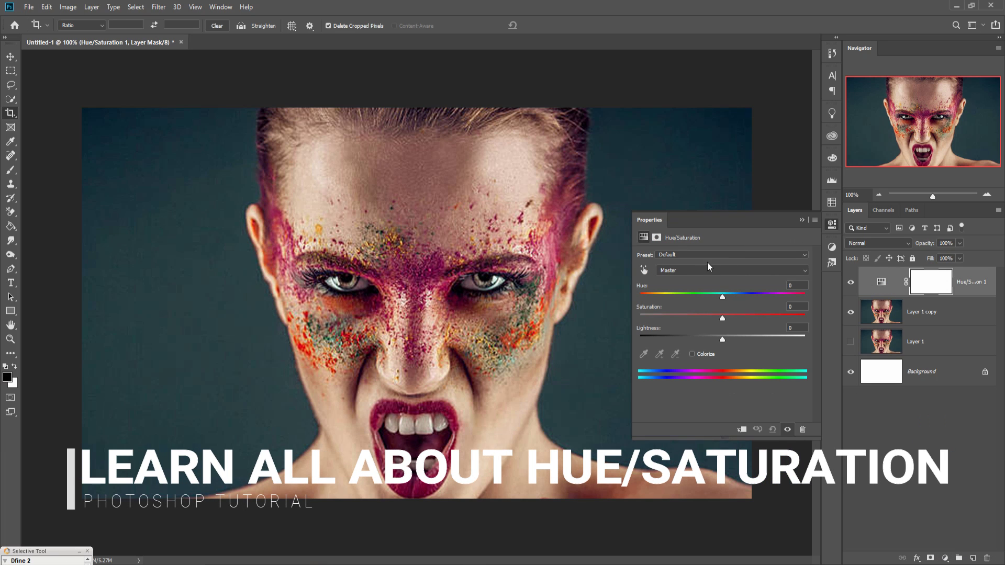
mouse_move(699, 221)
left_mouse_down()
mouse_move(684, 221)
mouse_move(695, 215)
left_mouse_up()
mouse_move(723, 297)
left_mouse_down()
mouse_move(768, 296)
mouse_move(662, 300)
mouse_move(715, 299)
left_mouse_up()
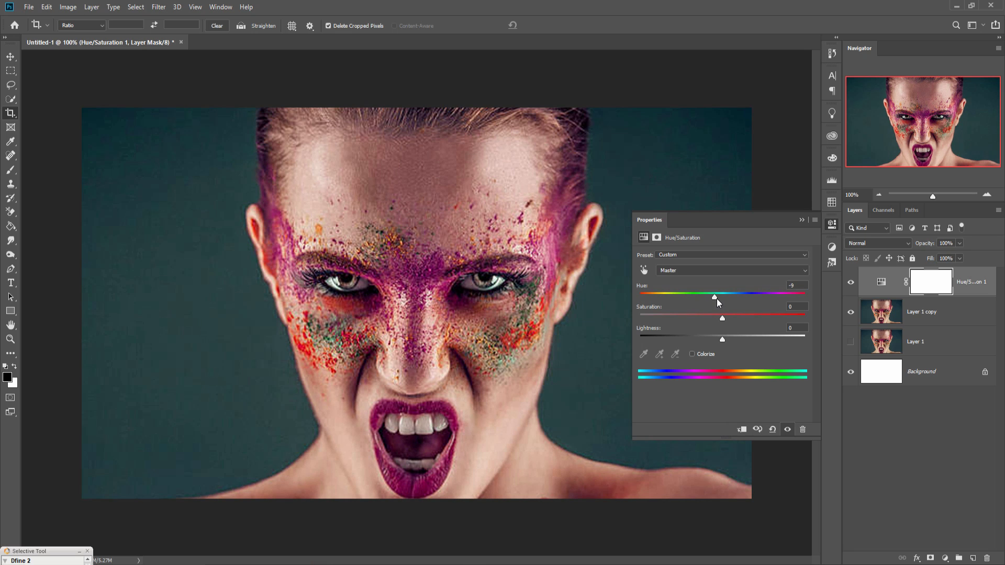
left_click(802, 220)
left_click(974, 284)
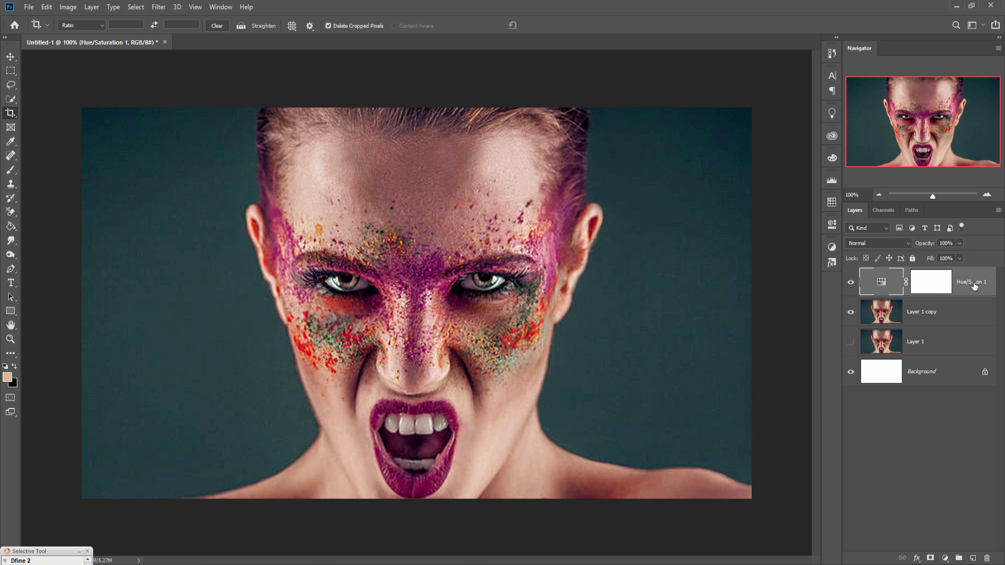
key("Delete")
Step: Add a Hue/Saturation adjustment and target Magentas by sampling the powder on the face
left_click(944, 559)
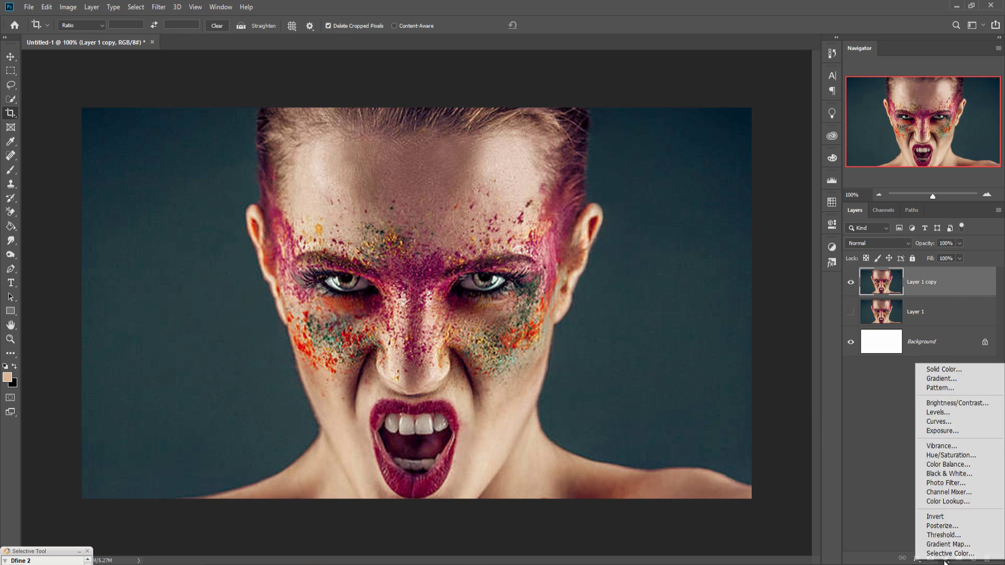
left_click(950, 455)
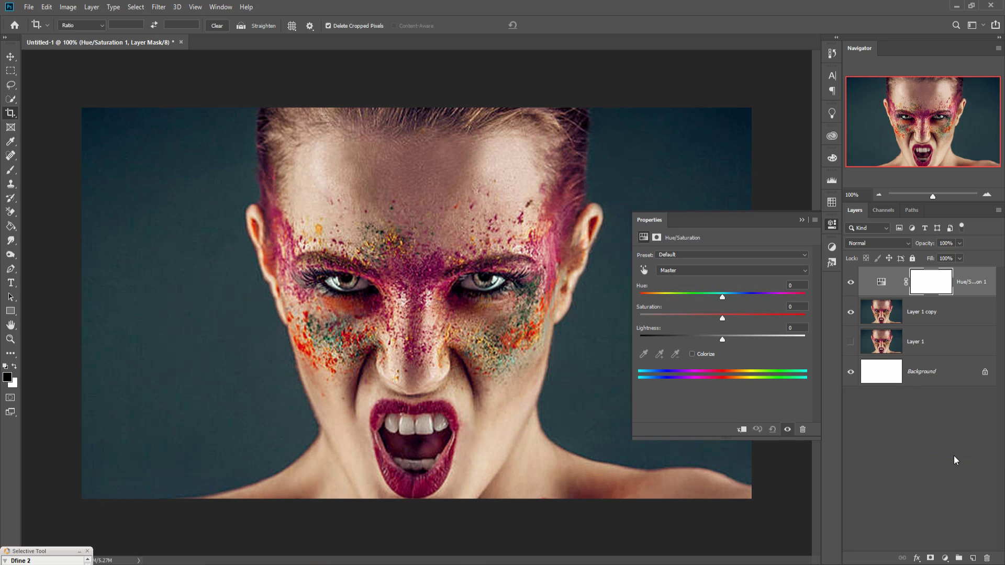
left_click(643, 271)
left_click(423, 280)
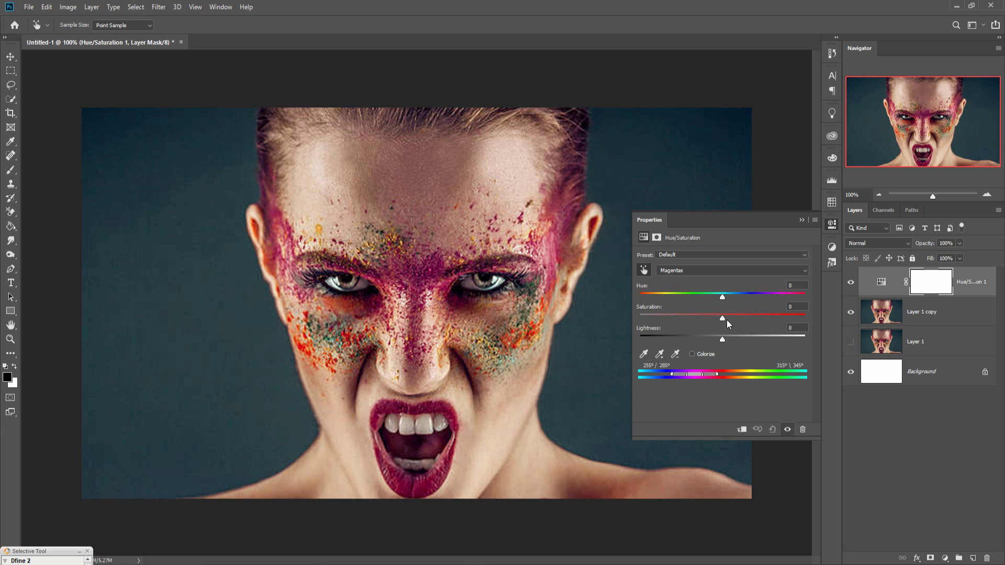
Step: Set the Magentas to Hue -51 and Saturation +49, then refine the range sliders
left_click_drag(722, 297, 790, 294)
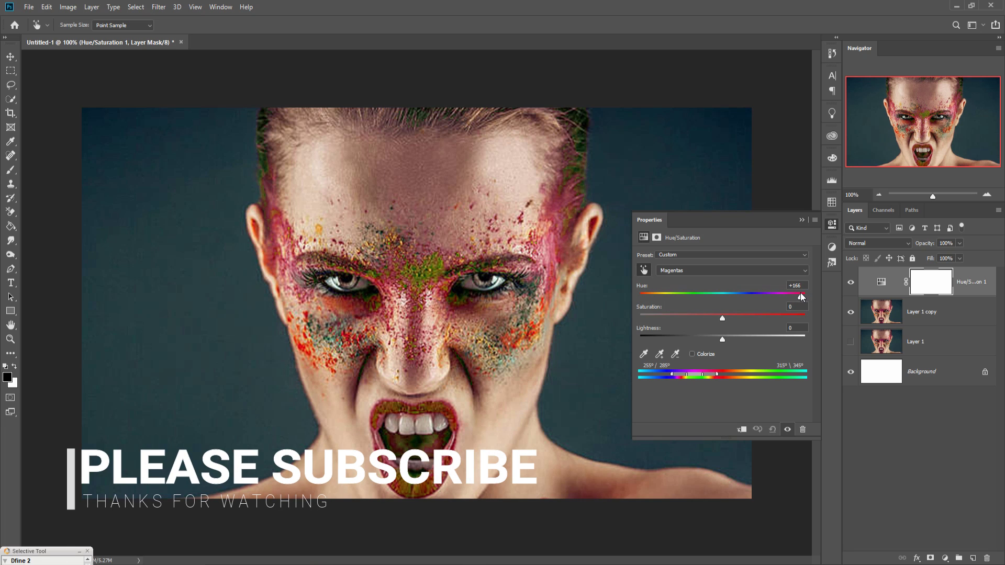
left_click_drag(800, 293, 683, 281)
left_click_drag(722, 317, 771, 317)
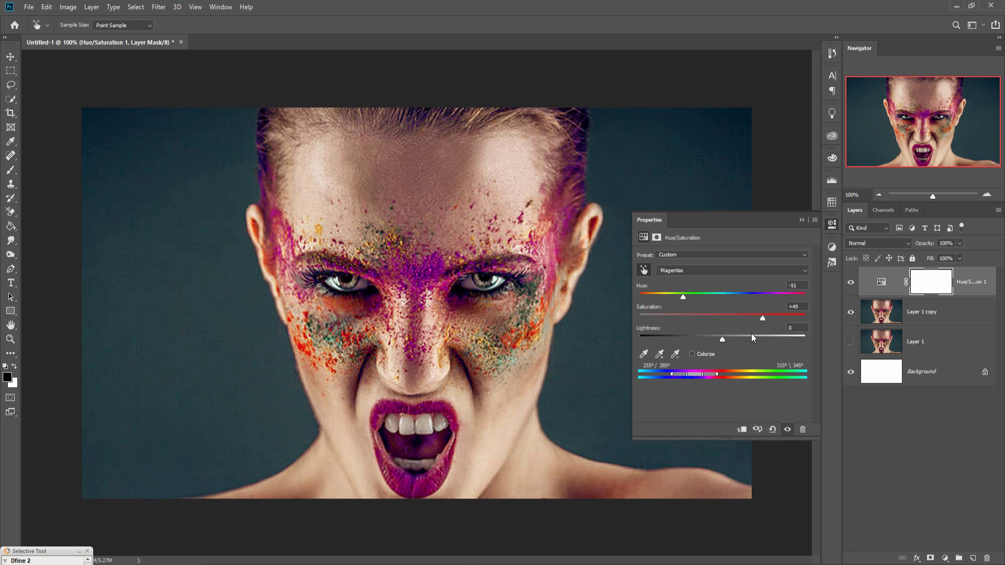
left_click_drag(671, 375, 670, 375)
mouse_move(719, 375)
left_mouse_down()
mouse_move(745, 374)
mouse_move(727, 376)
left_mouse_up()
left_click_drag(703, 375, 698, 375)
left_click(801, 220)
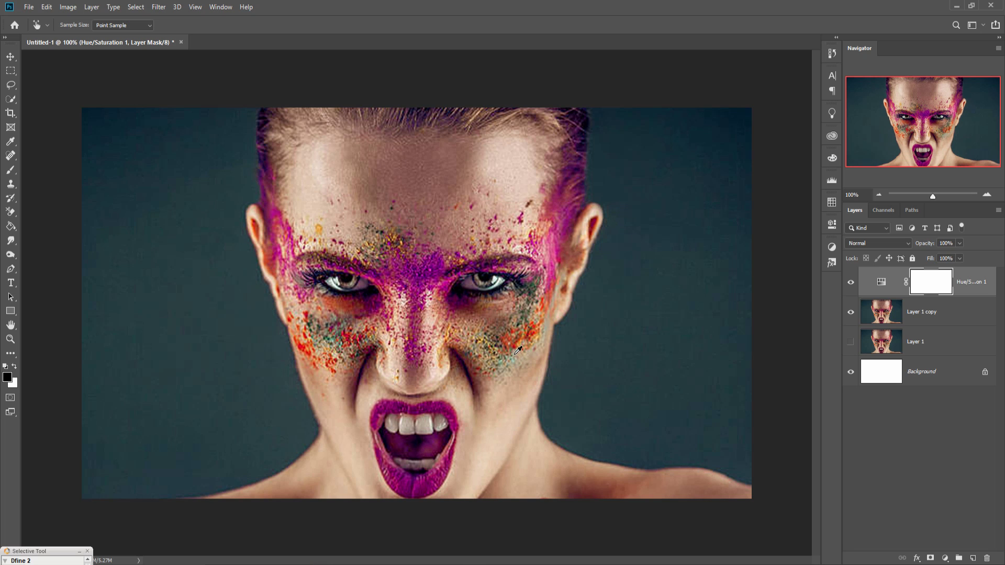
Step: Clip Hue/Saturation 1 to Layer 1 copy and add an empty Layer 2 on top
key("c")
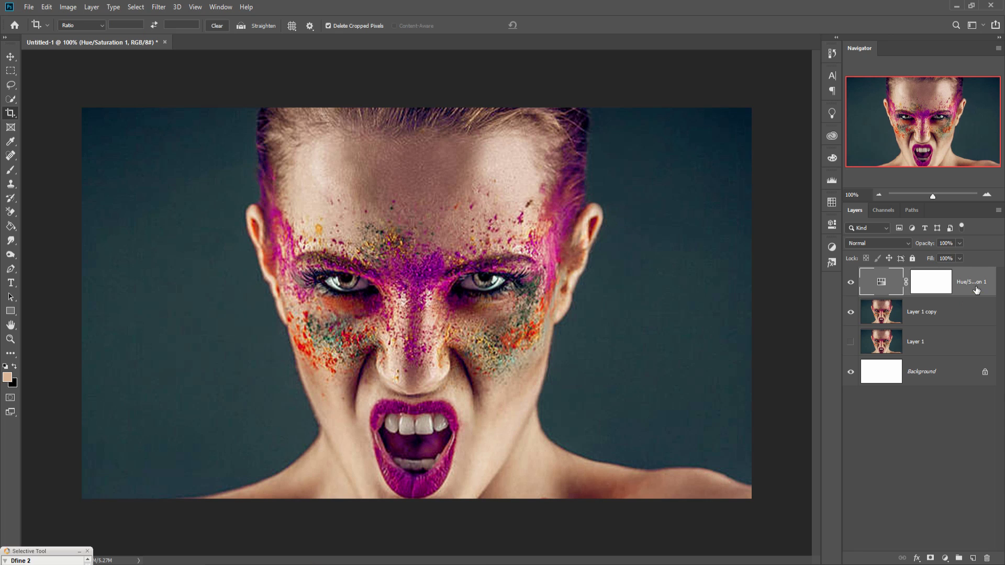
left_click(968, 312)
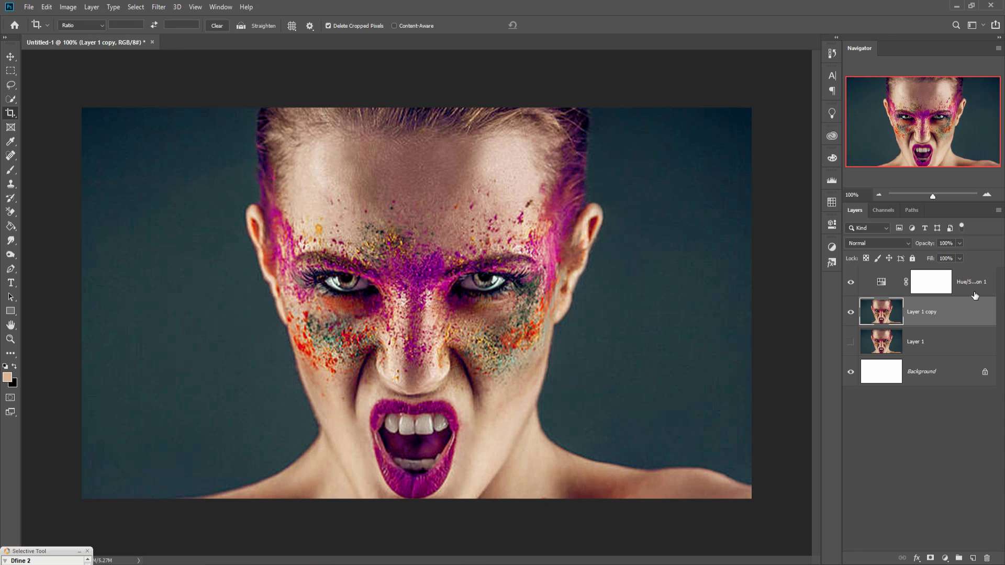
left_click(978, 284)
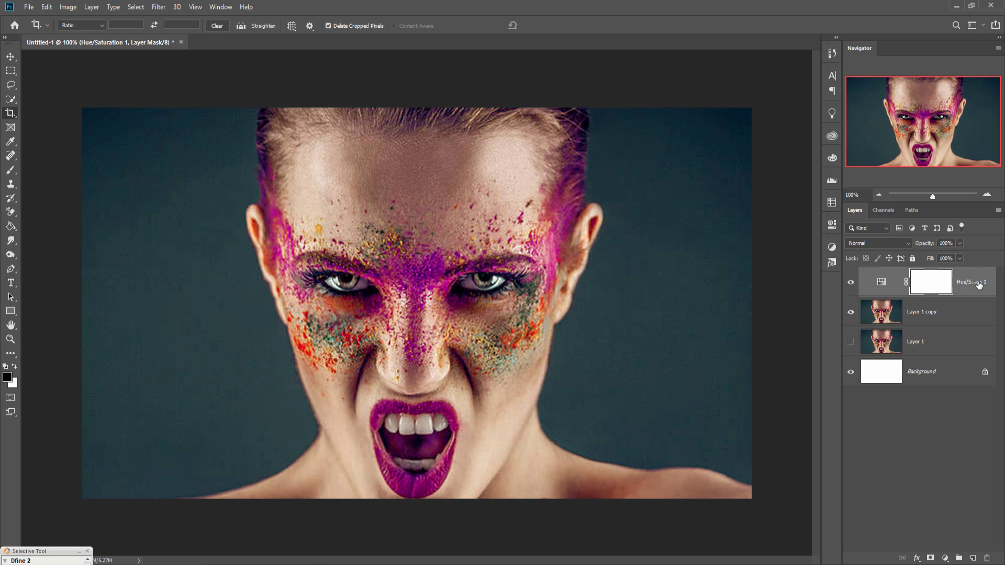
right_click(974, 282)
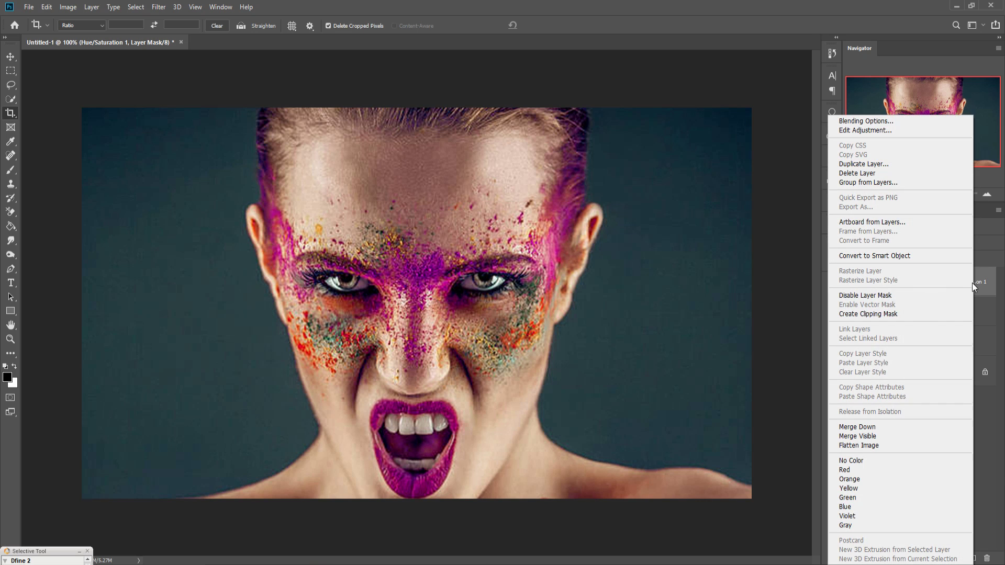
left_click(872, 313)
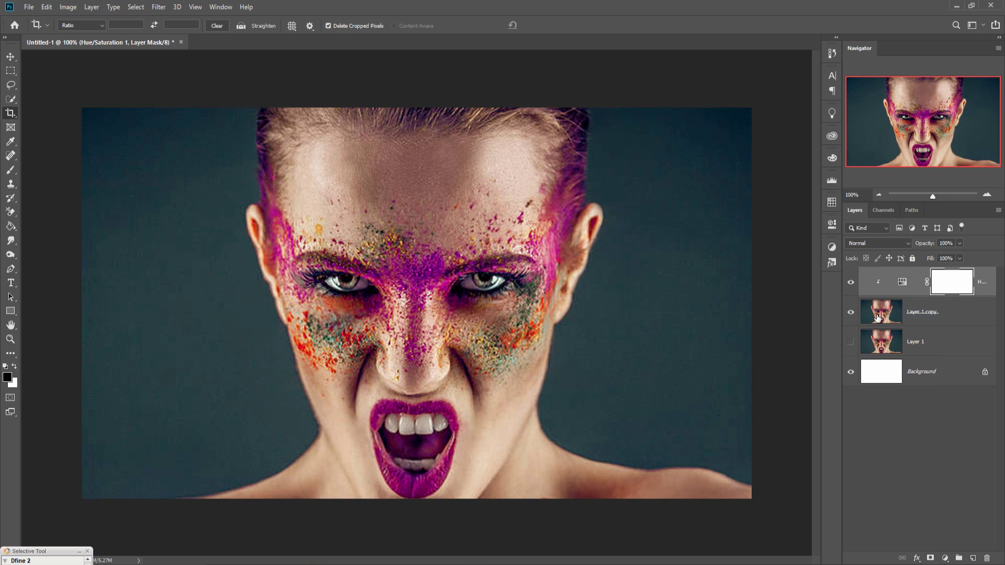
left_click(972, 558)
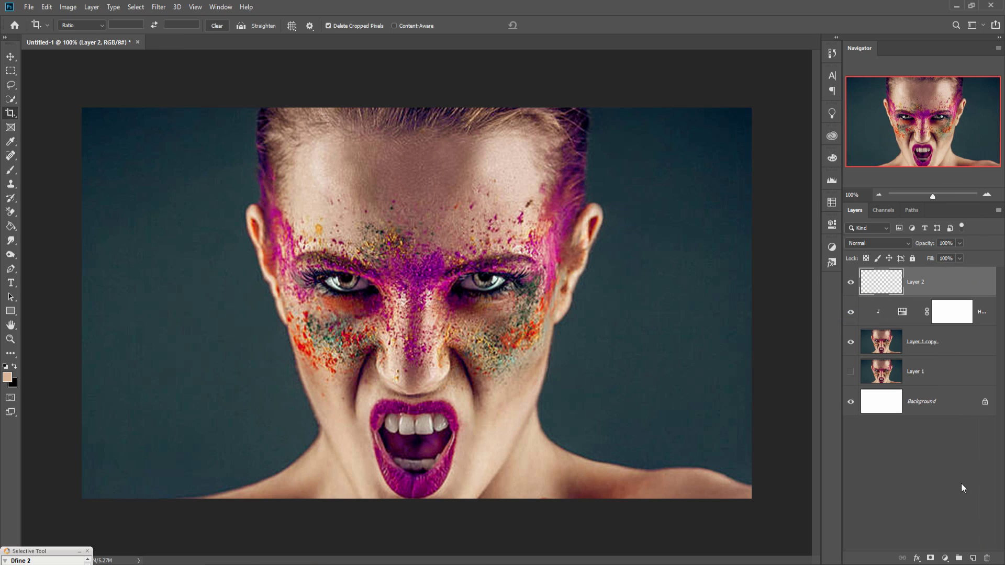
Step: Select the standard Brush tool after browsing the tool presets
left_click(9, 171)
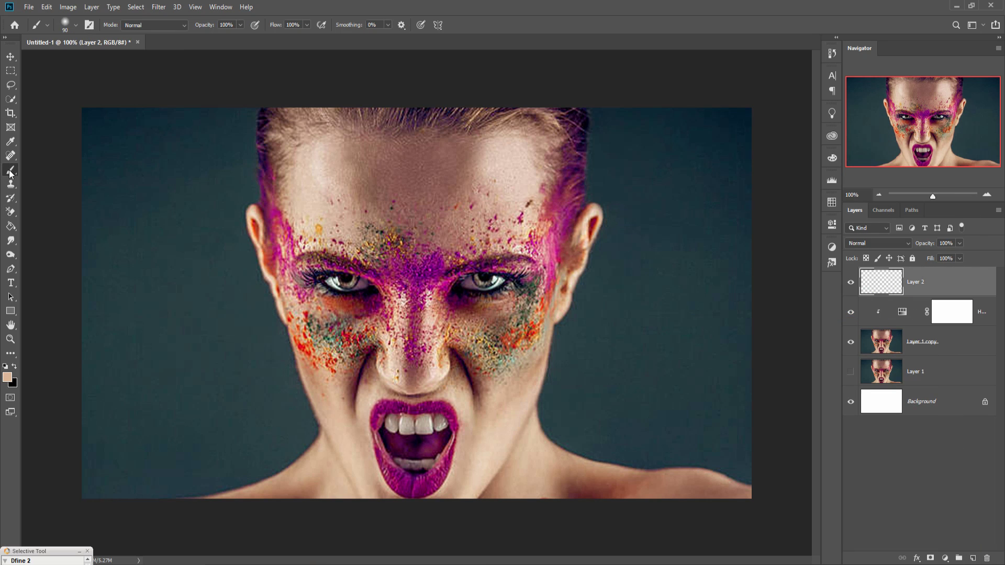
left_click(48, 28)
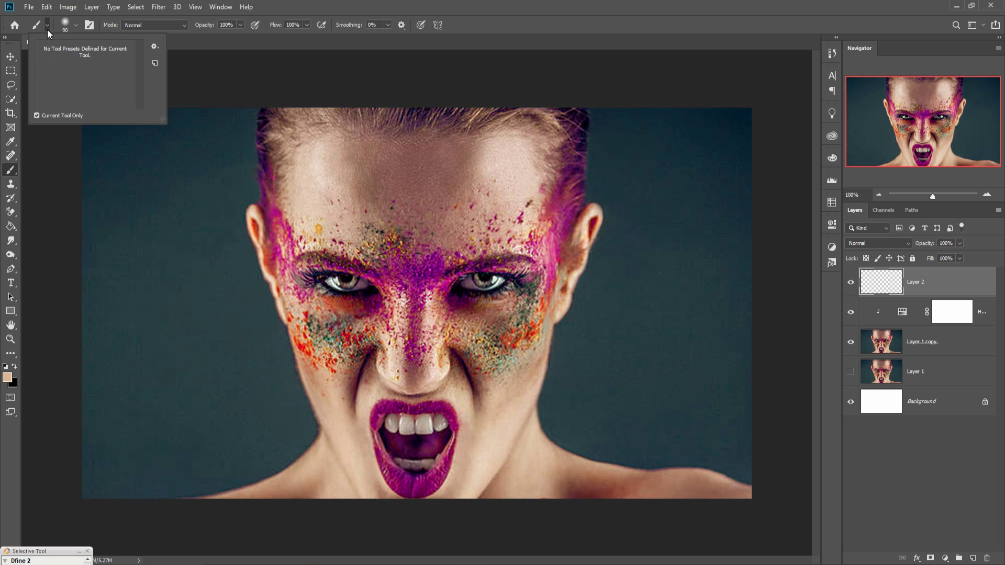
left_click(155, 46)
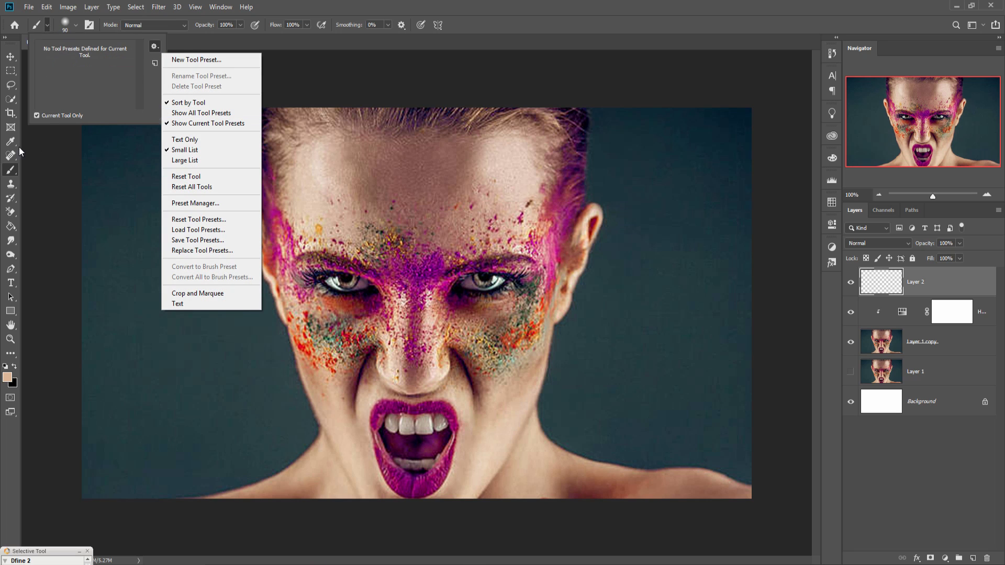
left_click(13, 170)
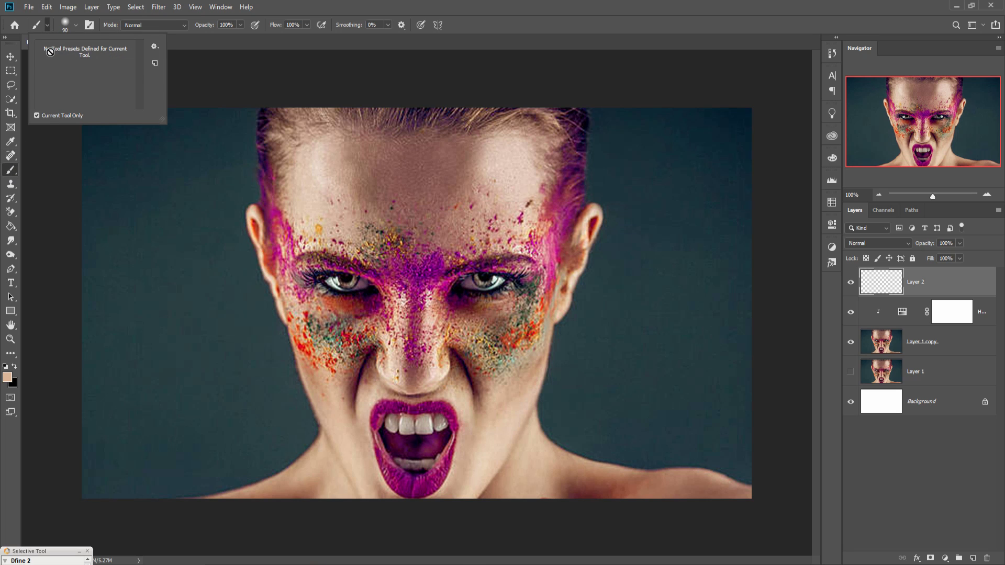
left_click_drag(165, 125, 424, 313)
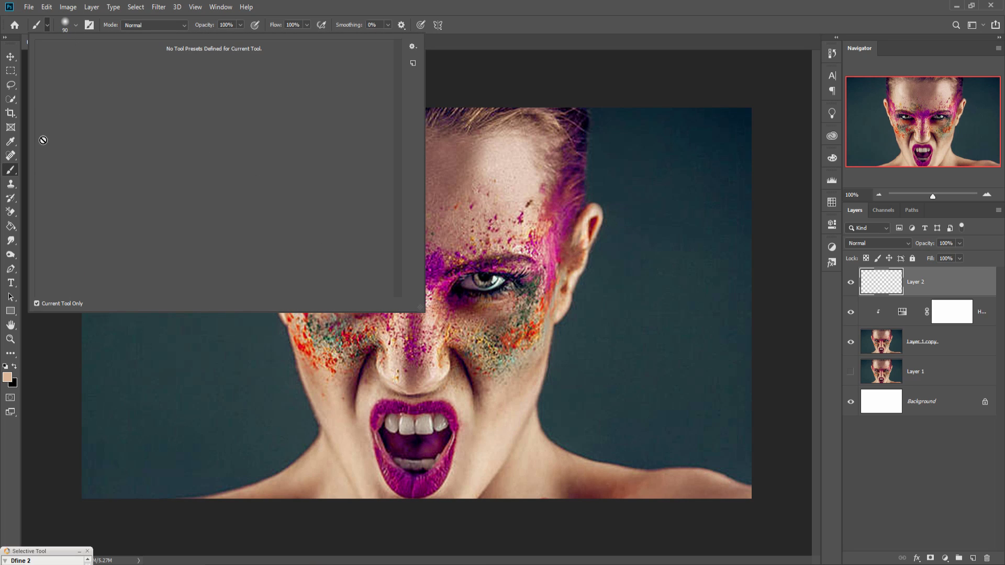
left_click(11, 172)
left_click(48, 170)
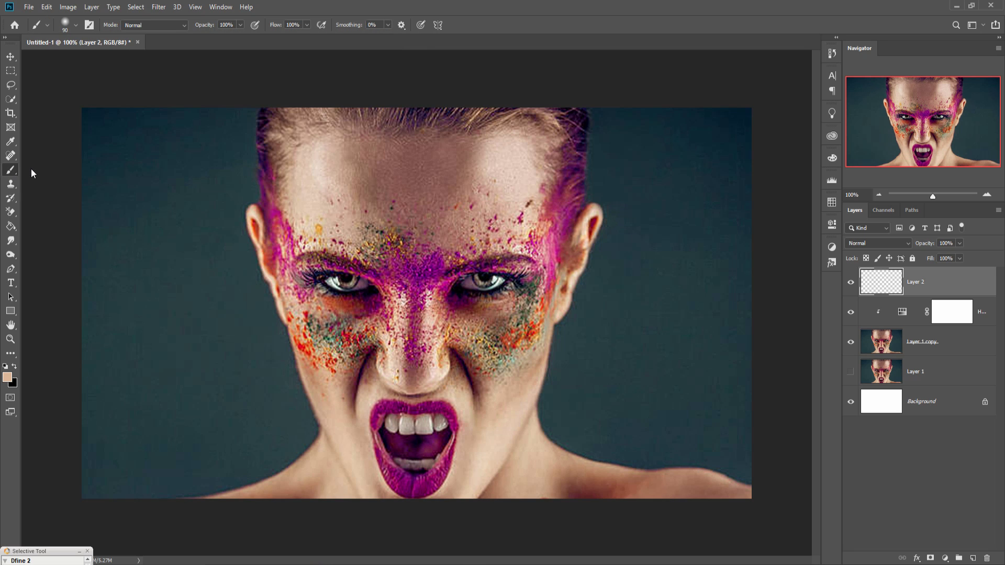
Step: Choose the DEBRIS 10 brush preset and shrink it to 700 px
left_click(72, 25)
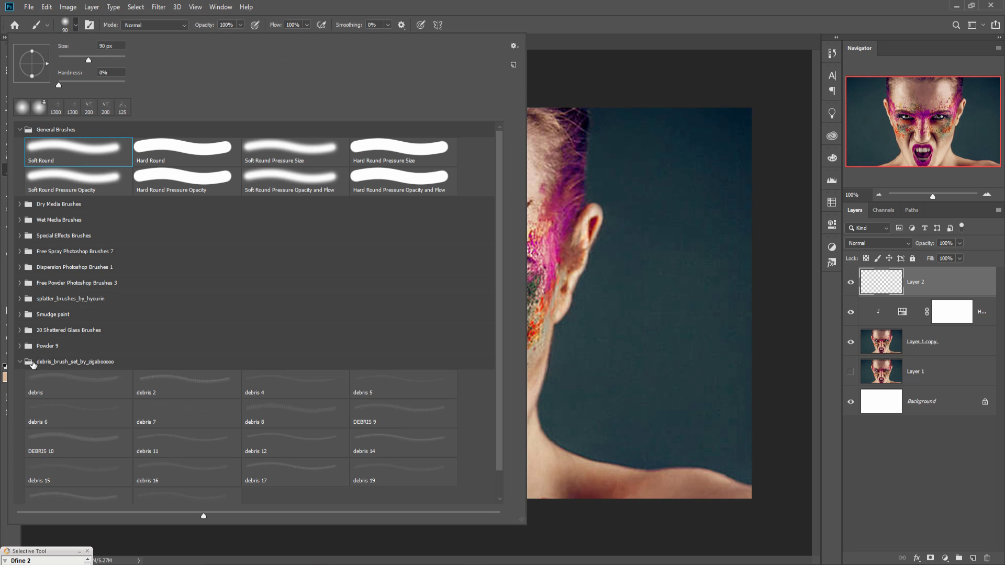
scroll(78, 303, "down", 2)
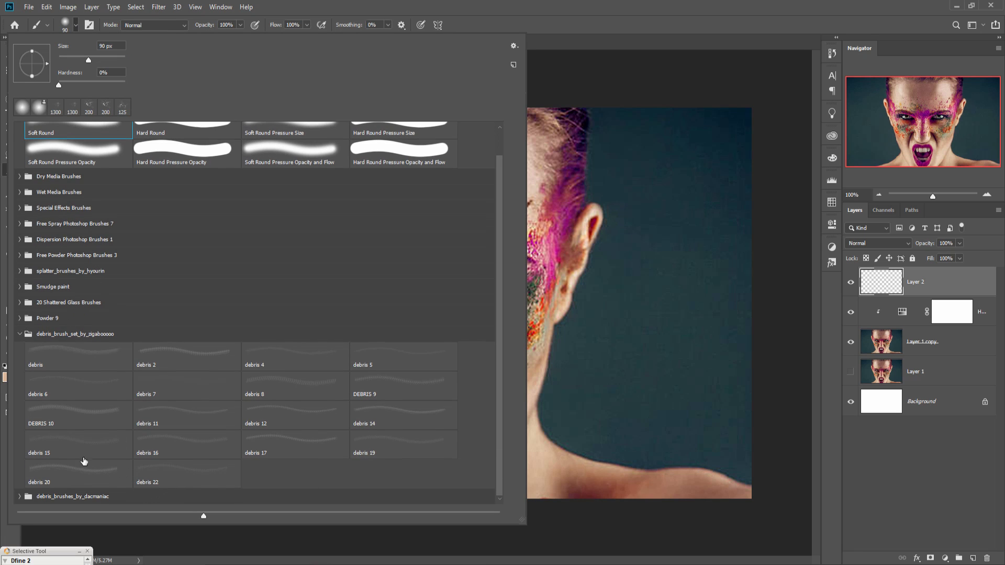
left_click(75, 414)
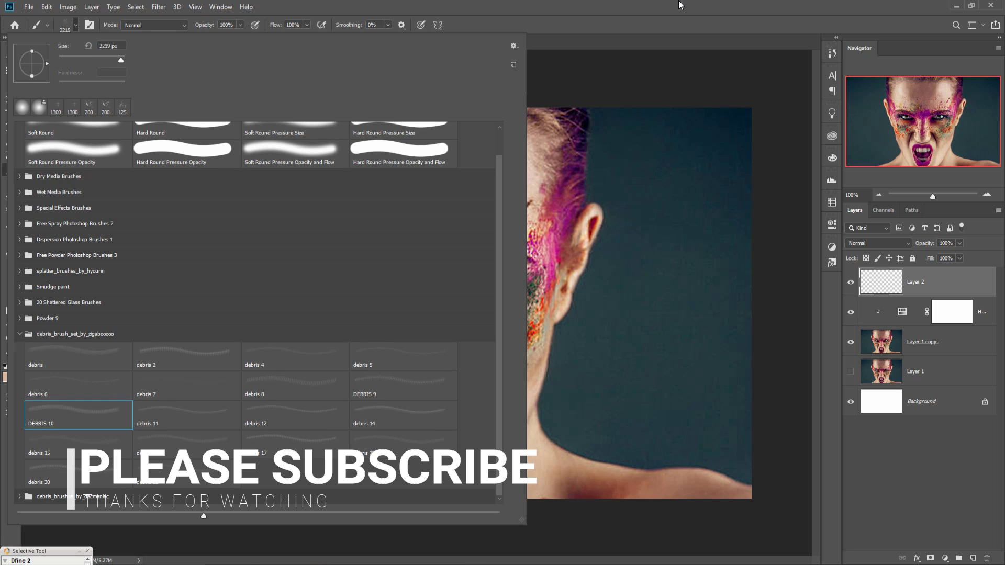
key("Return")
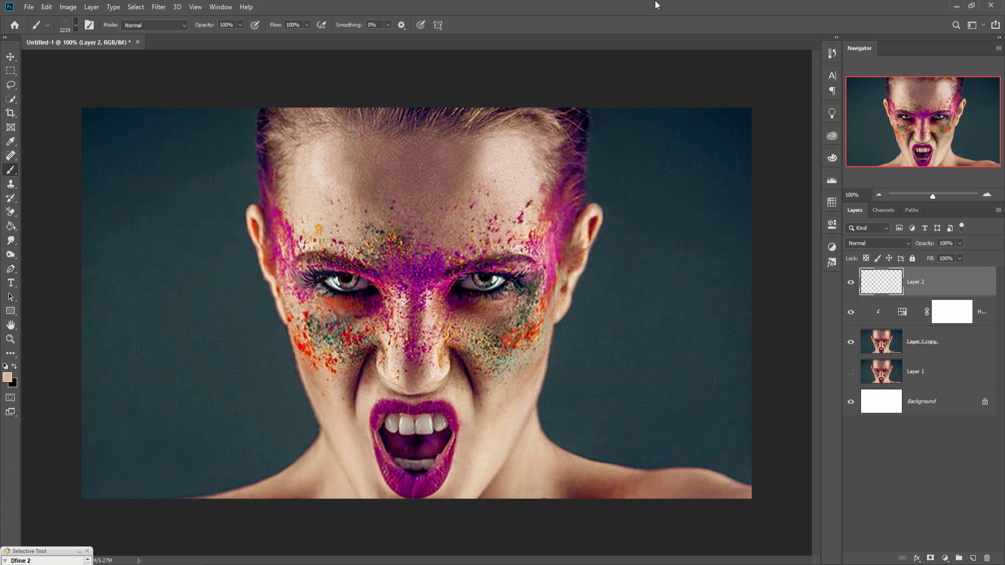
key("bracketleft")
key("bracketleft")
key("bracketleft")
key("bracketleft")
key("bracketleft")
key("bracketleft")
key("bracketleft")
key("bracketleft")
key("bracketleft")
key("bracketleft")
key("bracketleft")
key("bracketleft")
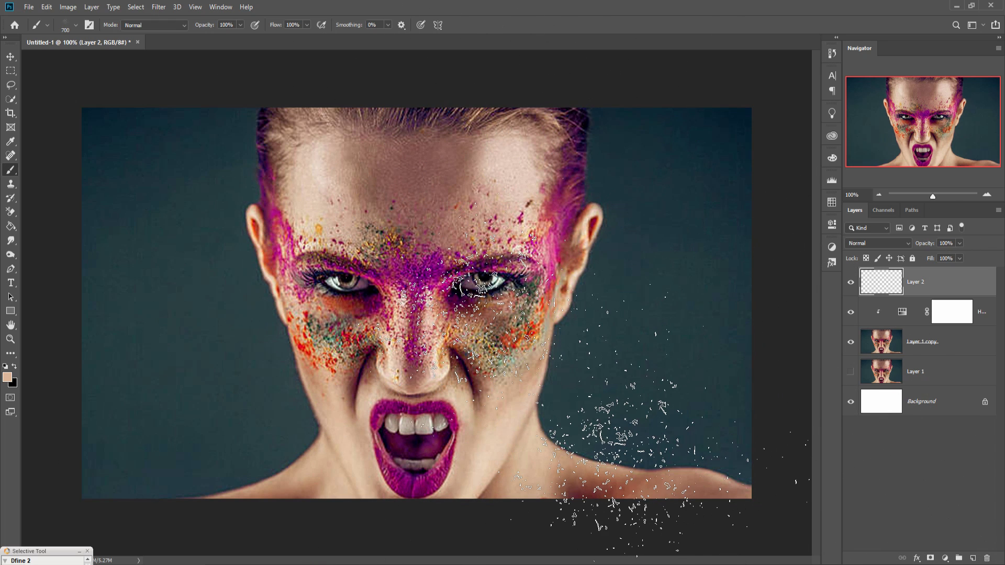
key("bracketleft")
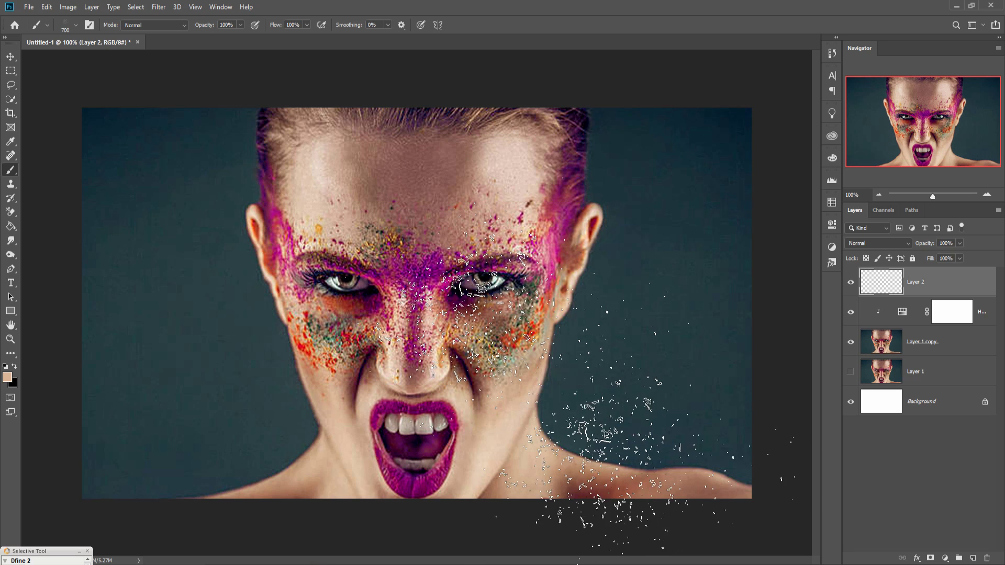
Step: Set the foreground colour to bright red (fd0303) and go back to the Brush tool
left_click(7, 378)
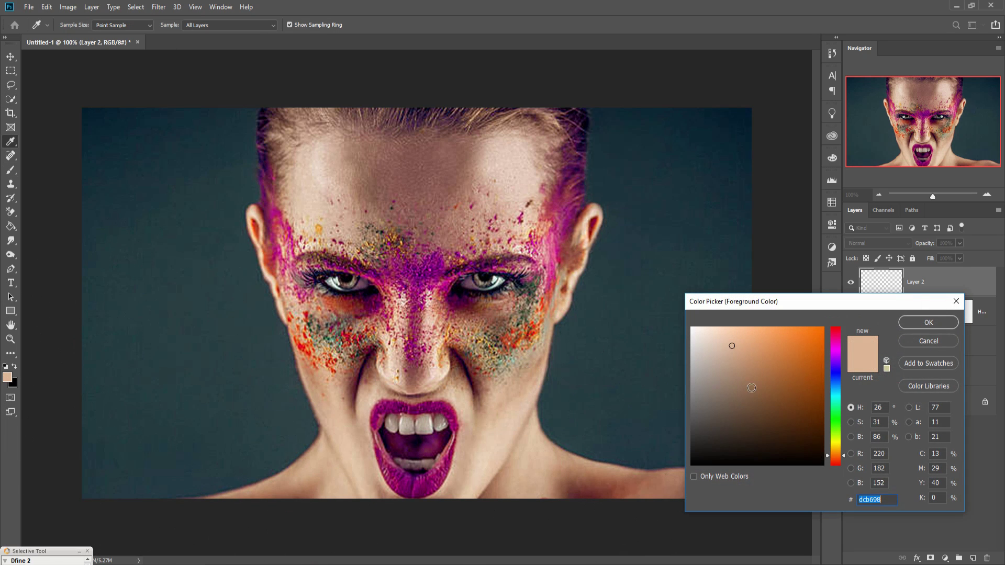
left_click(836, 375)
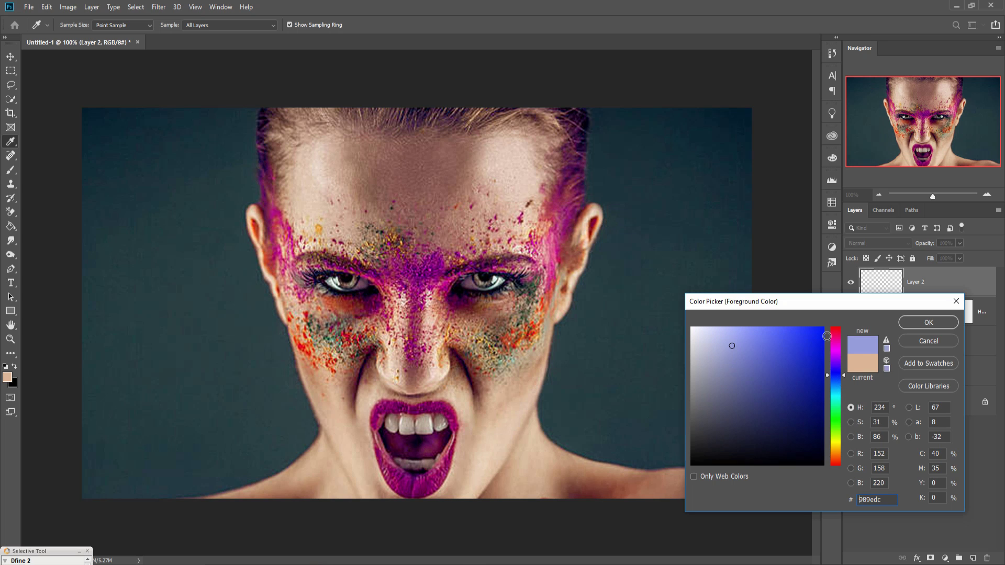
left_click(827, 333)
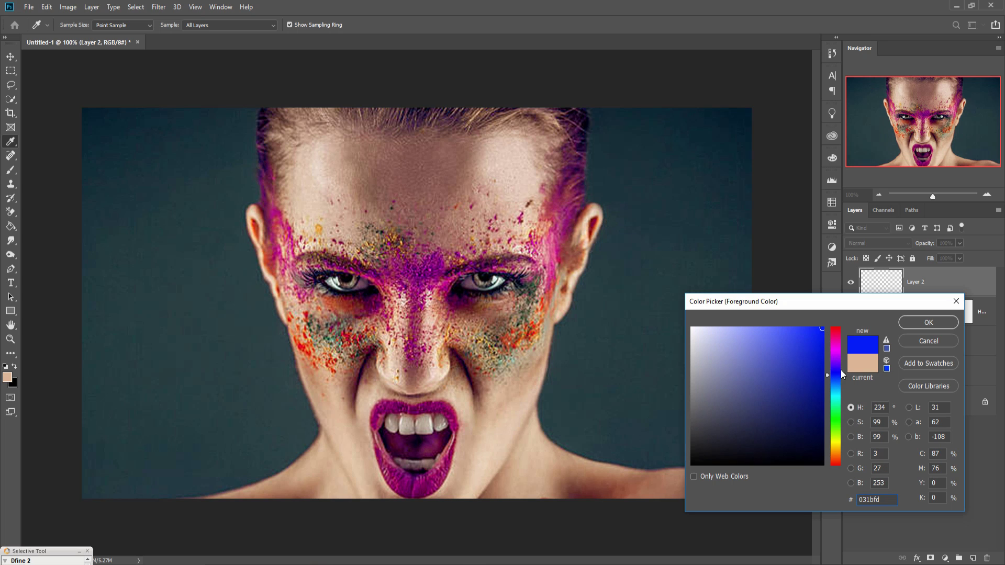
left_click_drag(842, 375, 843, 325)
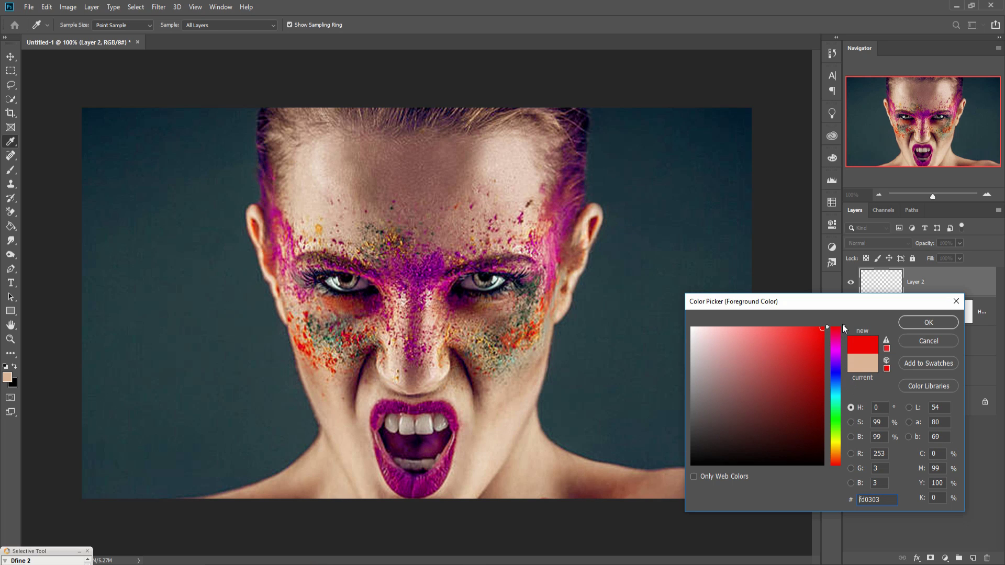
left_click(929, 323)
key("b")
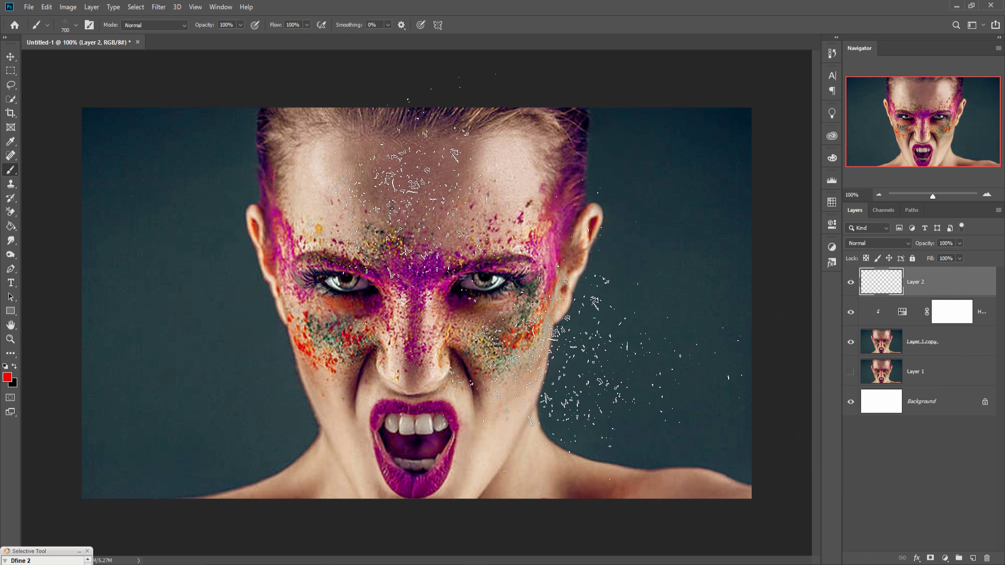
Step: Shrink the DEBRIS 10 brush and paint red powder specks across the forehead on Layer 2
key("bracketleft")
key("bracketleft")
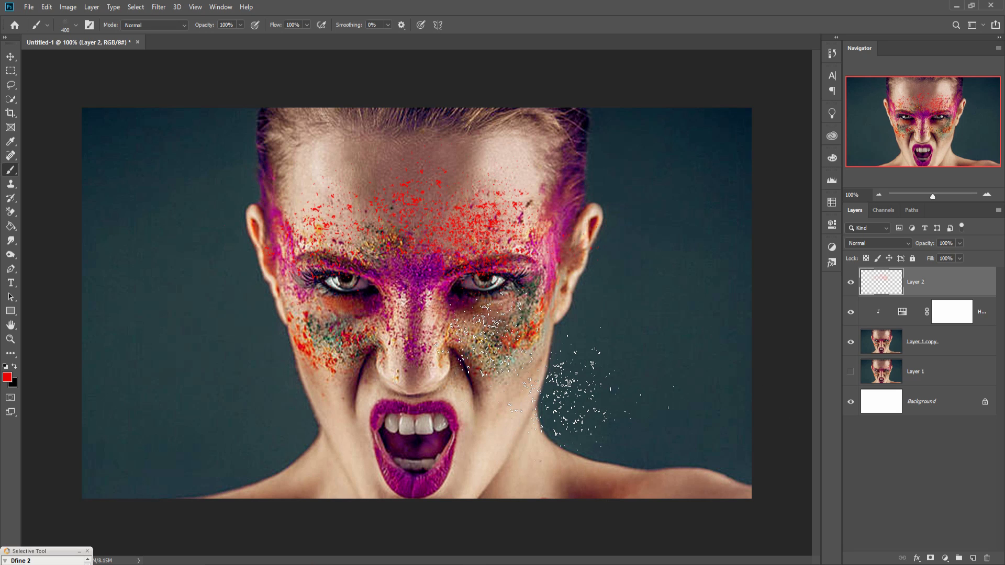
left_click(906, 244)
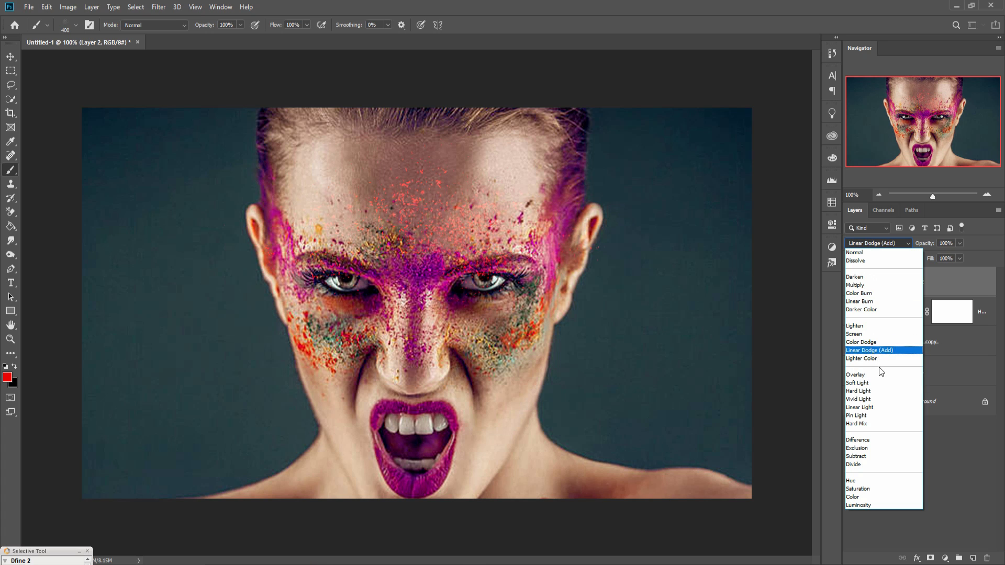
Step: Set Layer 2's blend mode to Darken and duplicate it as Layer 2 copy
left_click(867, 279)
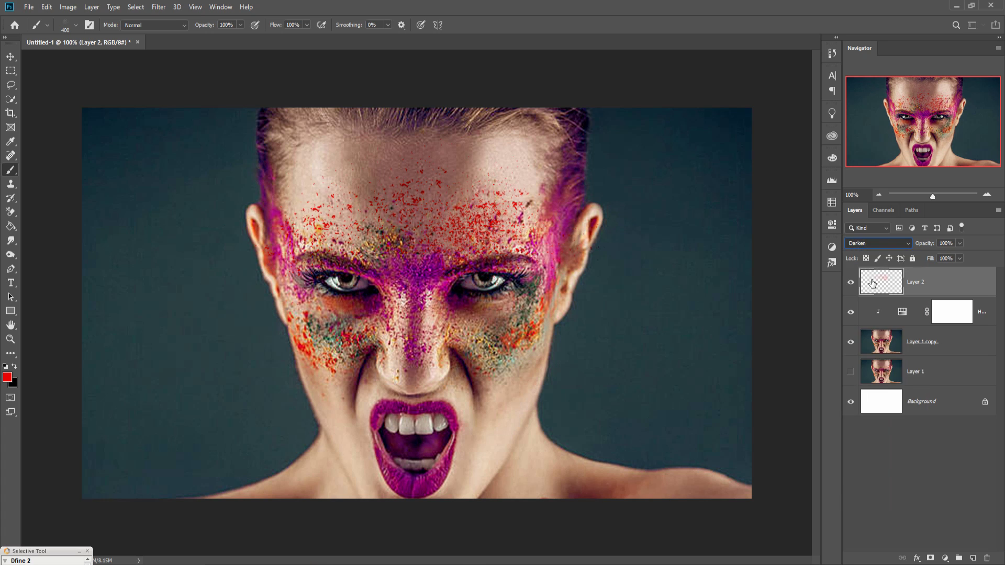
right_click(942, 290)
left_click(813, 166)
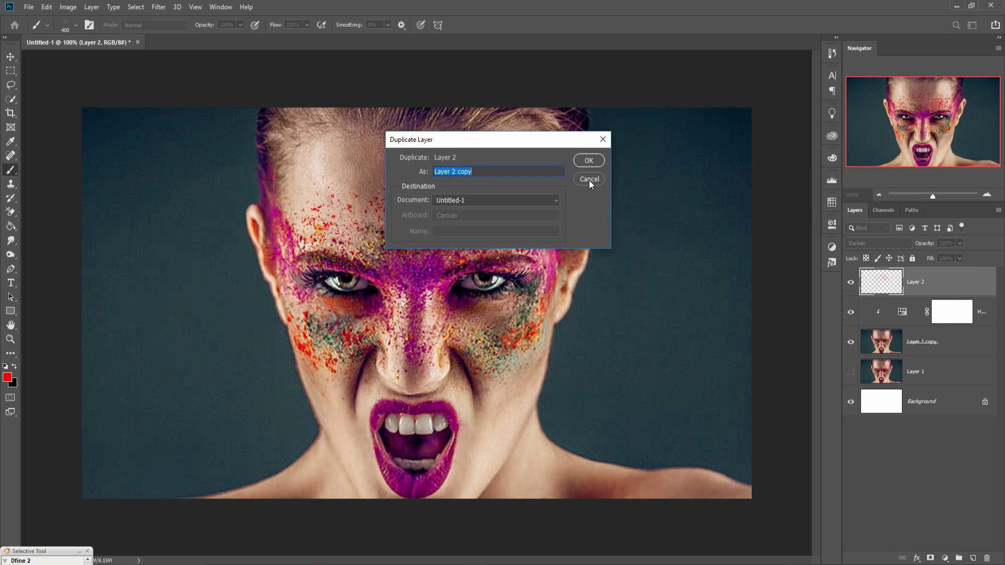
left_click(586, 163)
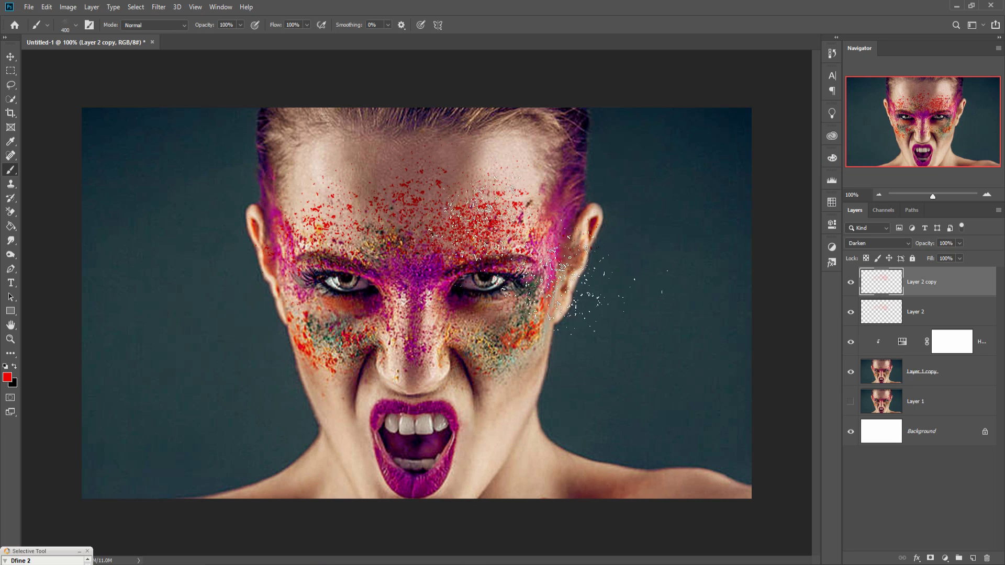
Step: Reduce the brush to 200 px and paint red specks over the nose and cheeks
key("bracketleft")
key("bracketleft")
key("bracketleft")
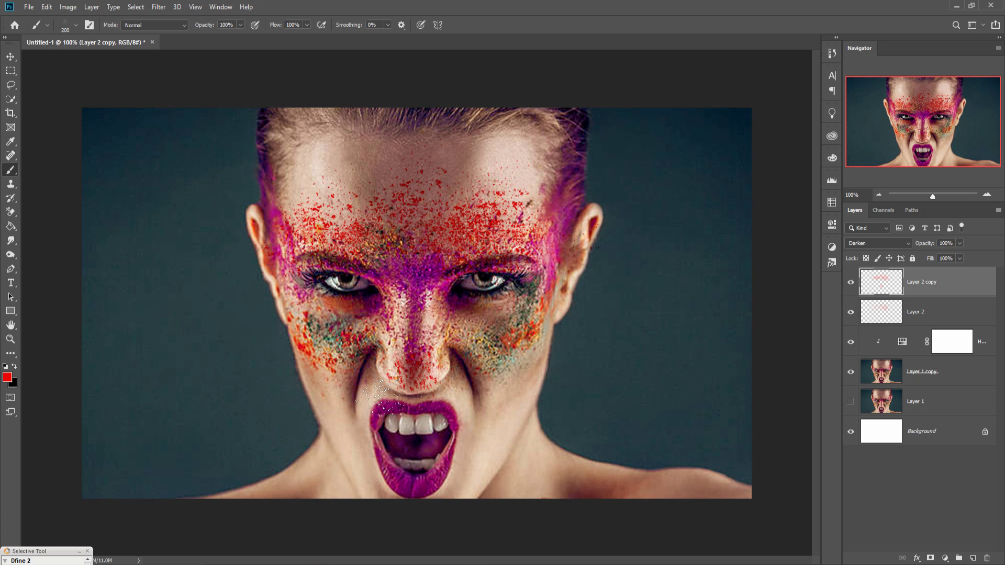
mouse_move(513, 387)
left_mouse_down()
mouse_move(531, 418)
mouse_move(539, 387)
mouse_move(526, 414)
mouse_move(529, 401)
left_mouse_up()
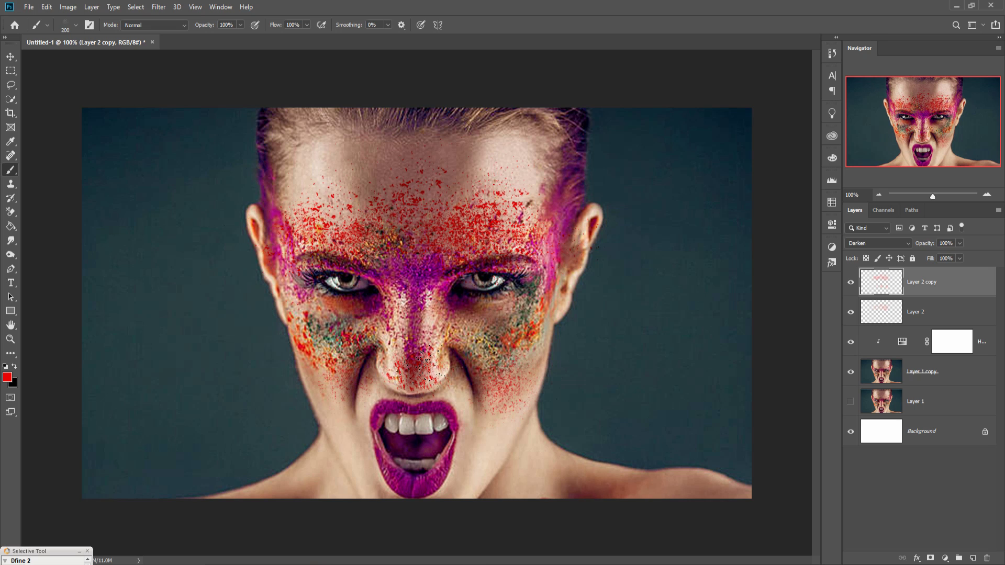
left_click(12, 59)
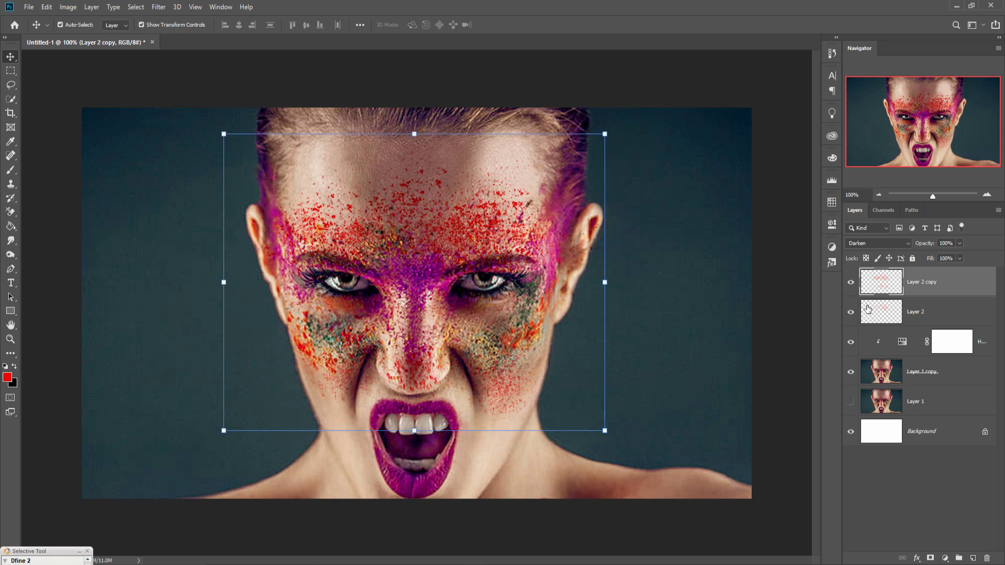
Step: Hide and reshow Layer 2 to compare the particle layers
left_click(944, 318)
left_click(850, 311)
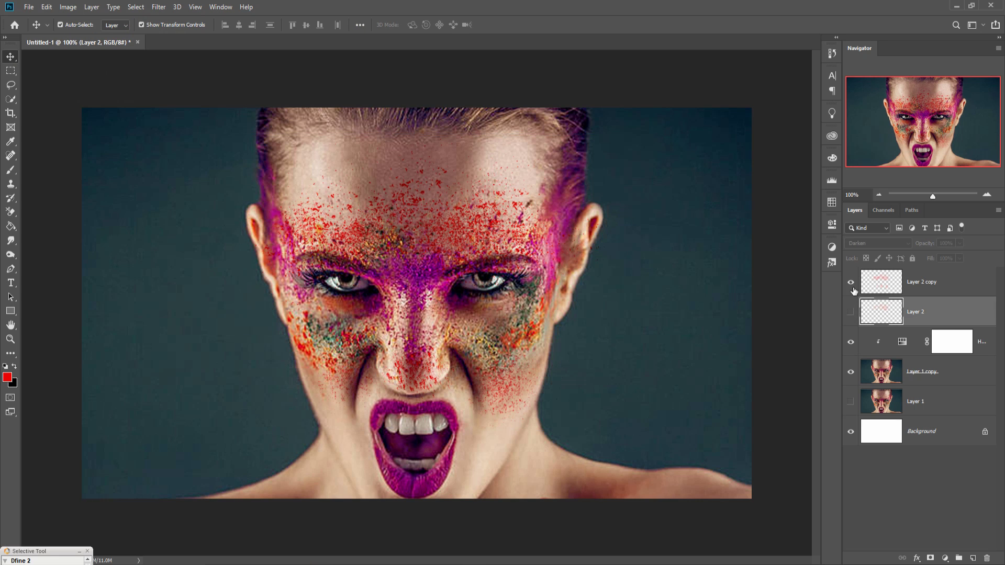
left_click(850, 312)
Step: Merge Layer 2 into Layer 2 copy and set the merged layer to Darken
left_click(944, 286, "shift")
right_click(939, 281)
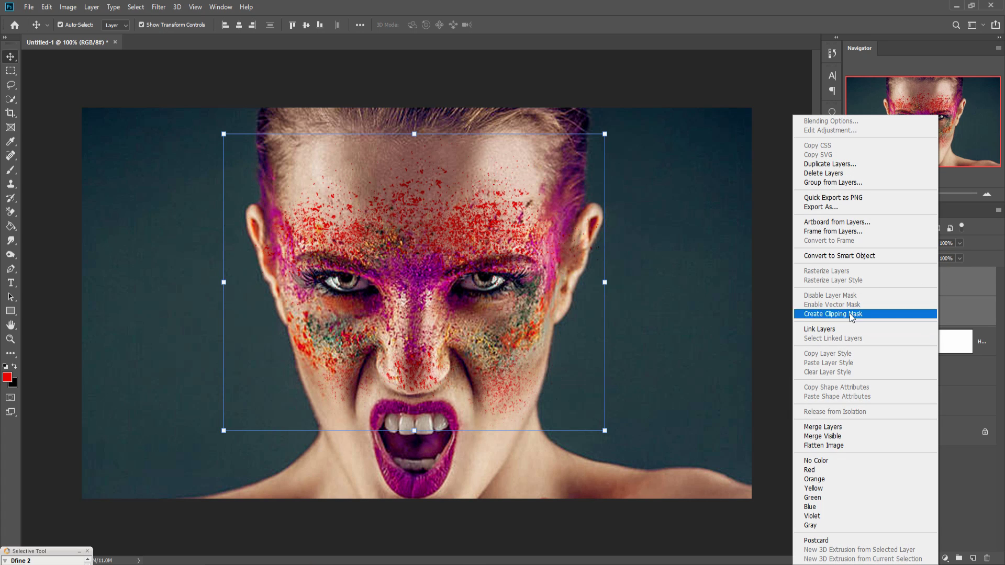
left_click(836, 426)
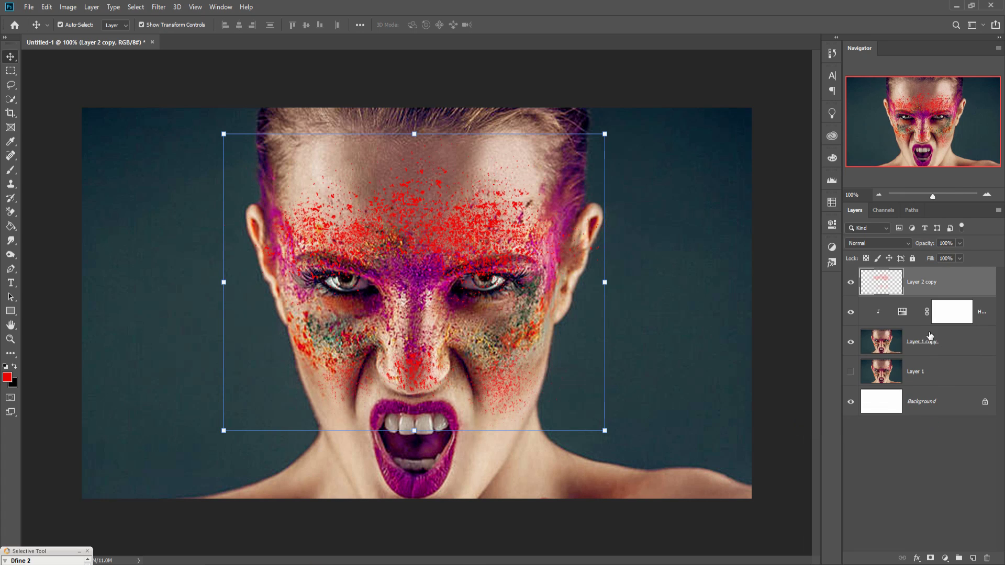
left_click(887, 243)
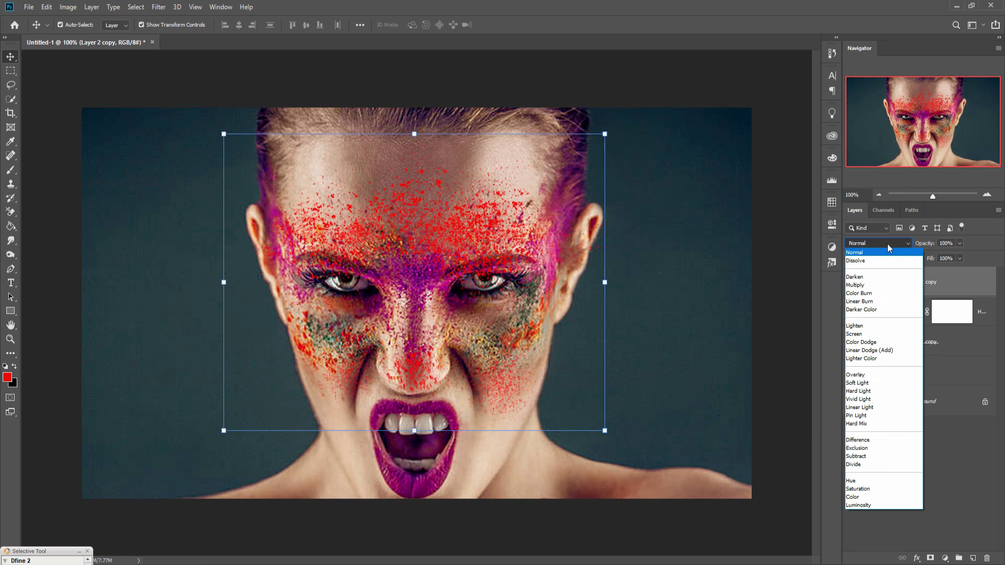
left_click(858, 277)
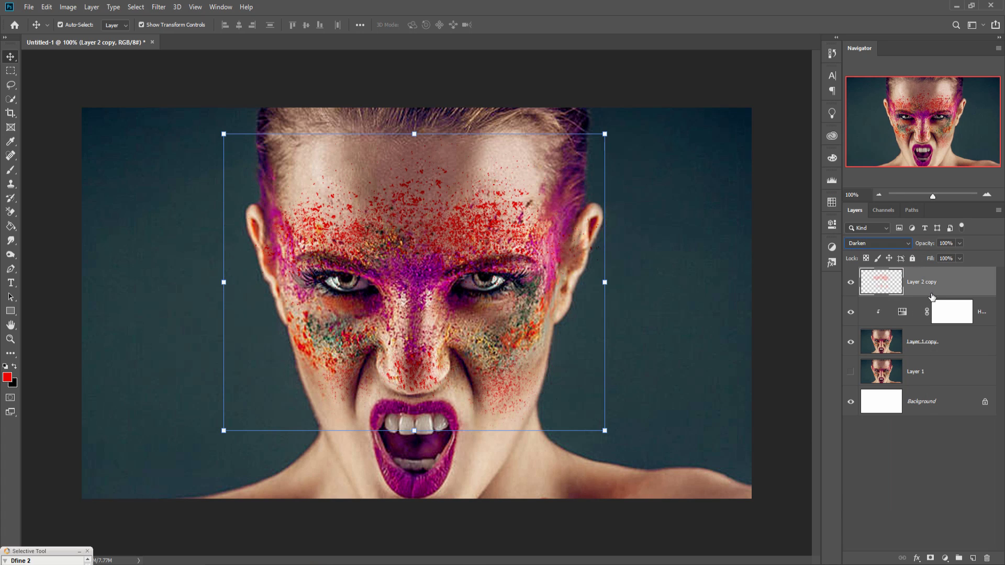
Step: Add a Hue/Saturation adjustment clipped to Layer 2 copy
left_click(945, 558)
left_click(949, 451)
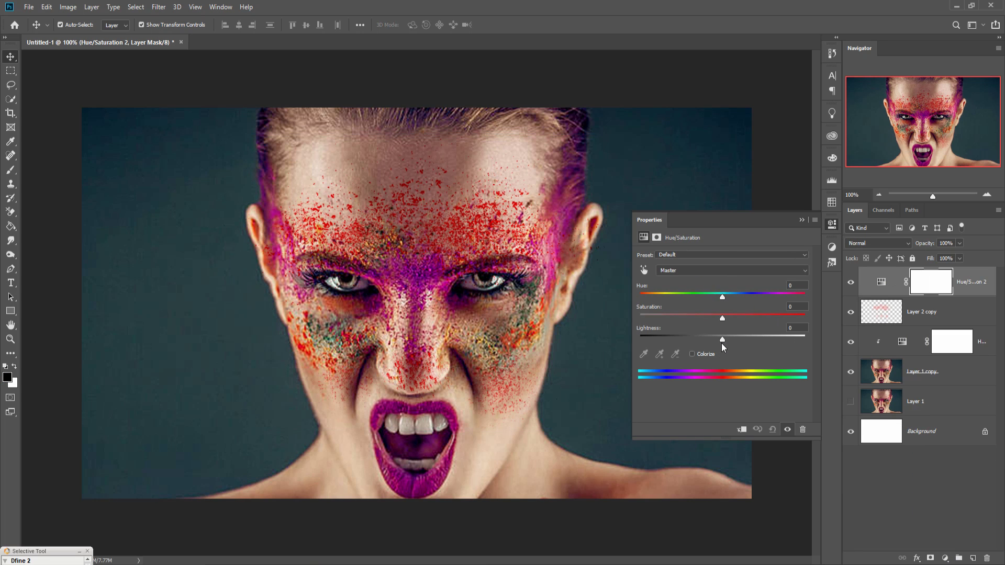
left_click(748, 431)
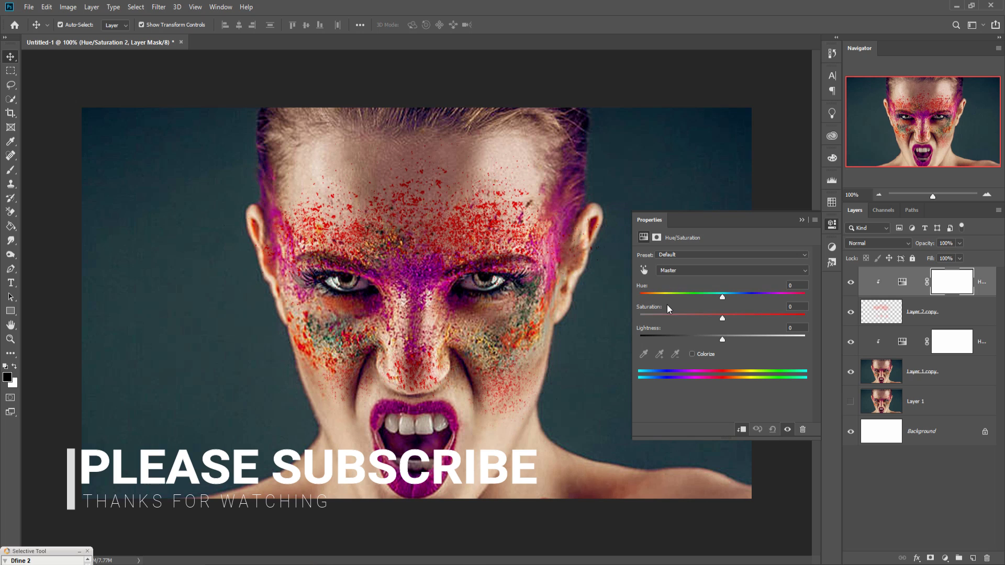
Step: Set Hue -143, Saturation +39 and Lightness about -51 to turn the specks dark blue
left_click_drag(723, 296, 654, 296)
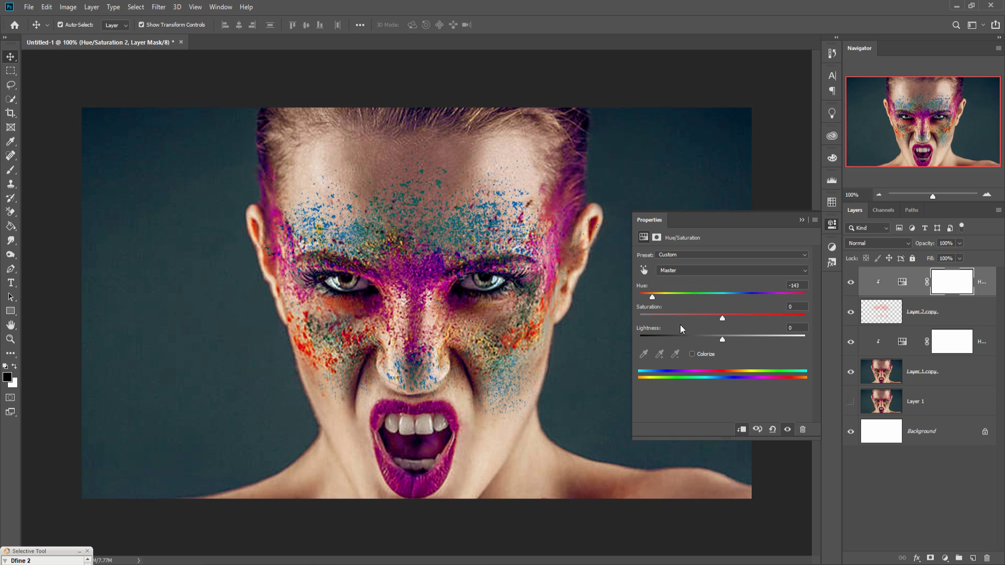
left_click_drag(722, 318, 751, 318)
left_click_drag(721, 338, 693, 336)
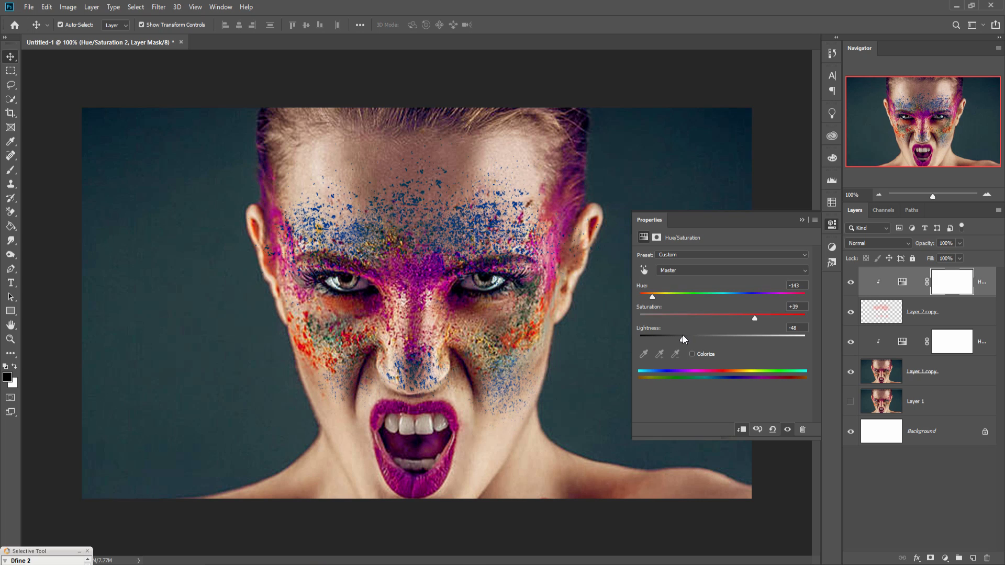
left_click_drag(680, 339, 680, 339)
left_click(801, 220)
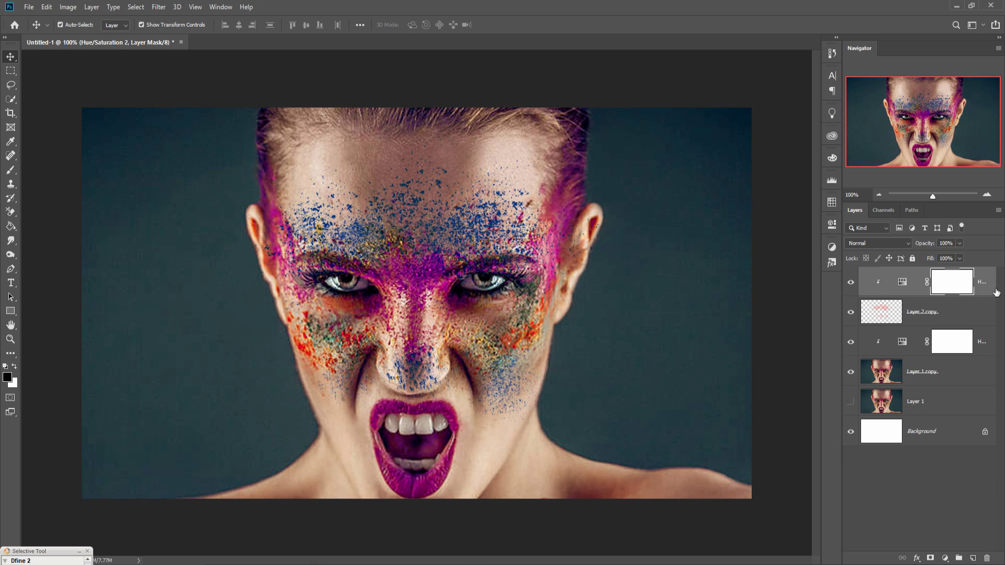
Step: Stamp all visible layers into a new merged Layer 2 at the top of the stack
key("ctrl+2")
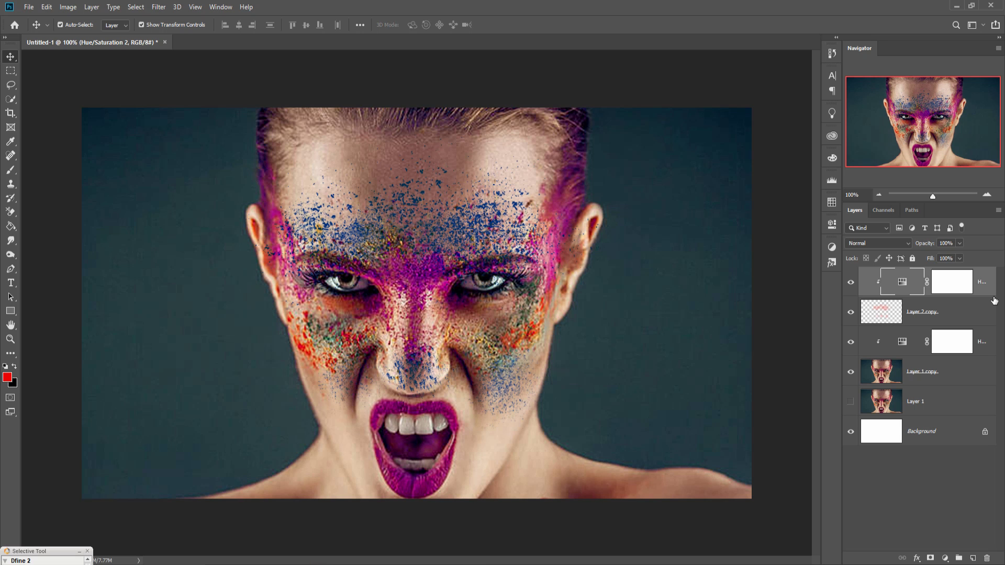
key("alt")
key("ctrl+shift+alt+e")
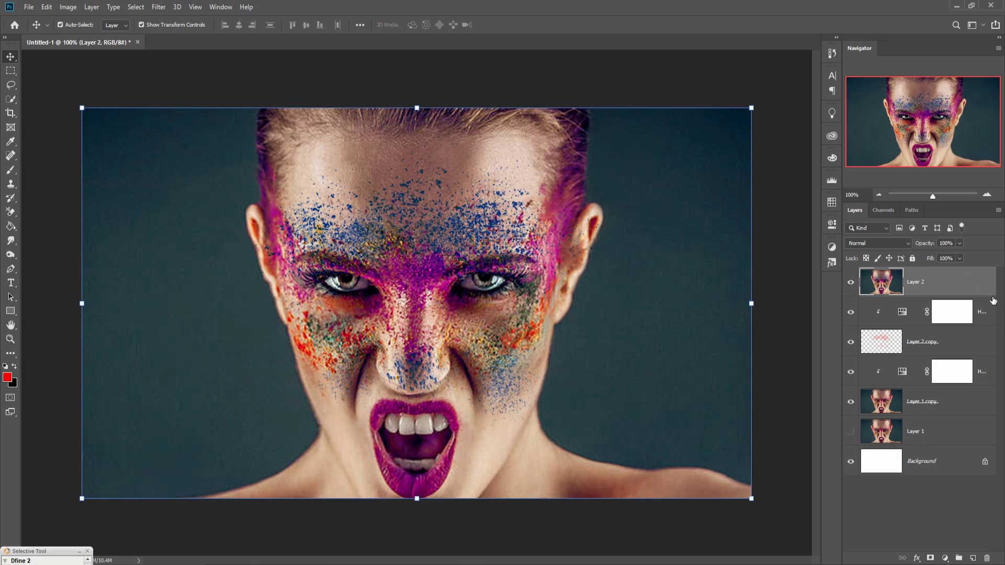
Step: Duplicate Layer 2 as Layer 2 copy 2 and launch the Camera Raw Filter
right_click(951, 281)
left_click(837, 164)
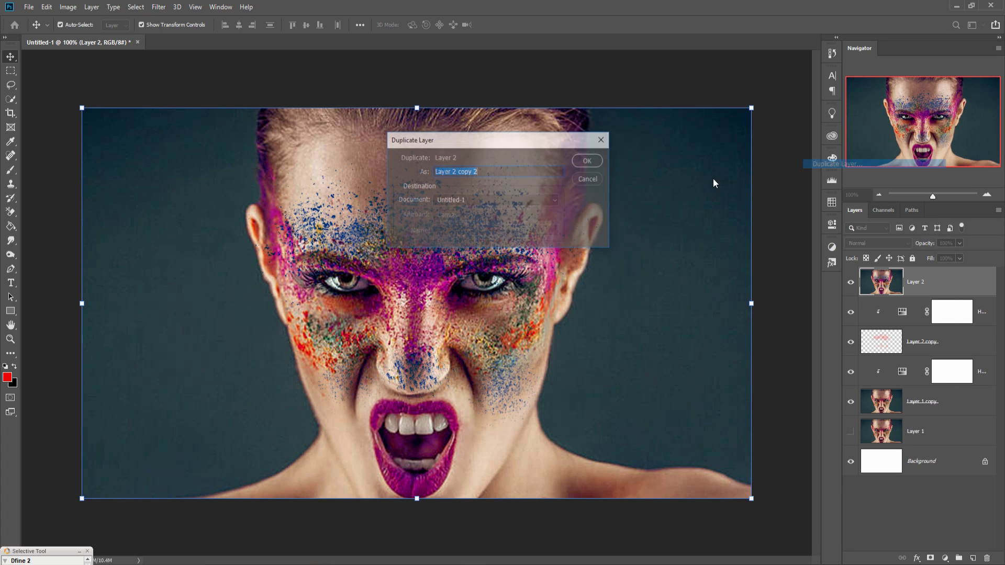
left_click(598, 165)
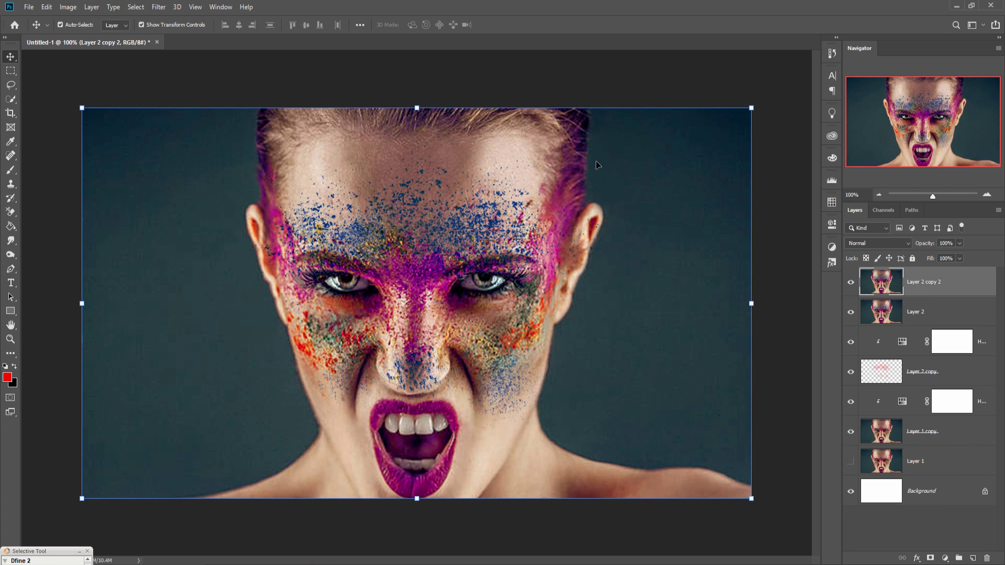
left_click(158, 6)
left_click(171, 73)
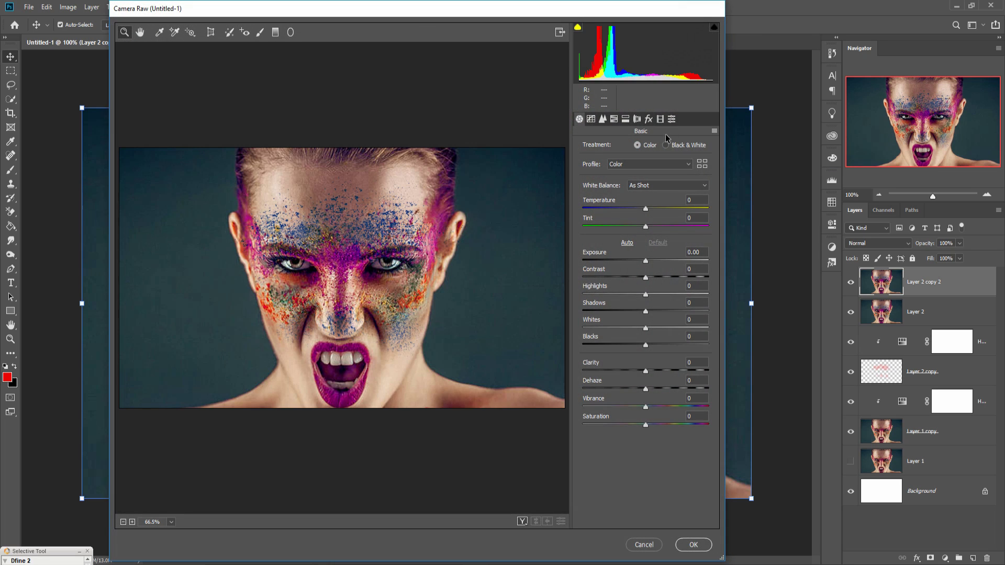
Step: Raise the Detail sharpening Amount to 44 on Layer 2 copy 2
left_click(602, 120)
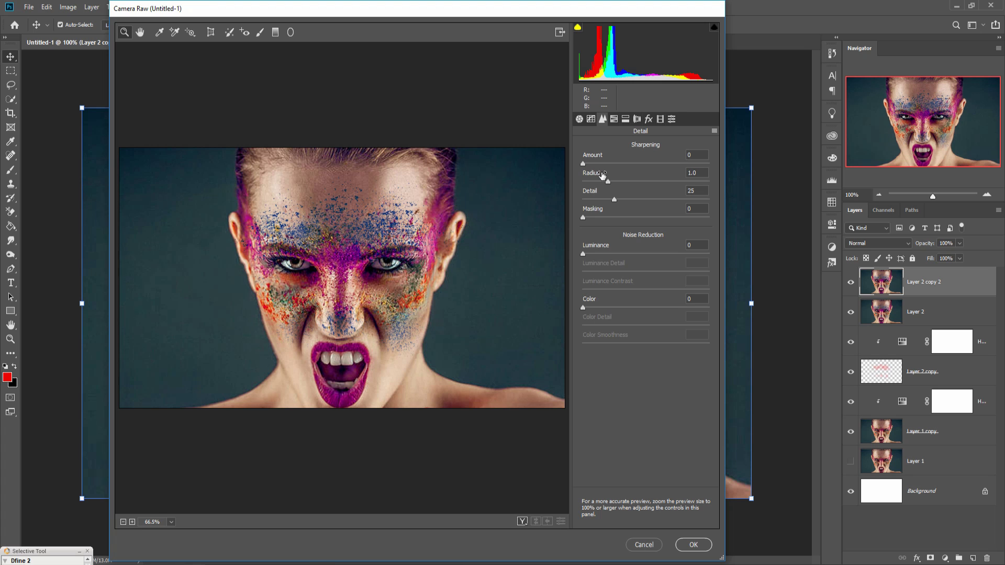
left_click_drag(583, 163, 619, 164)
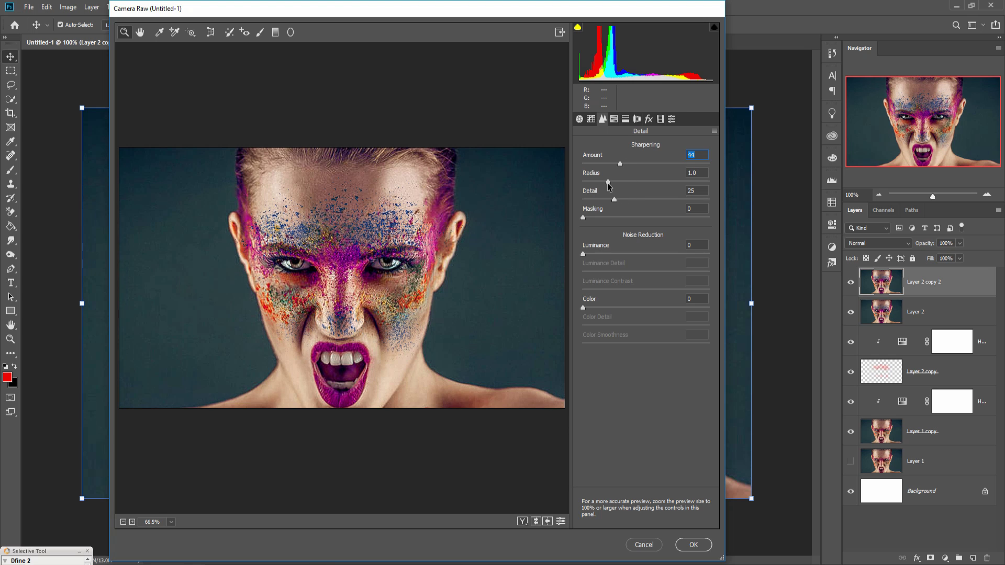